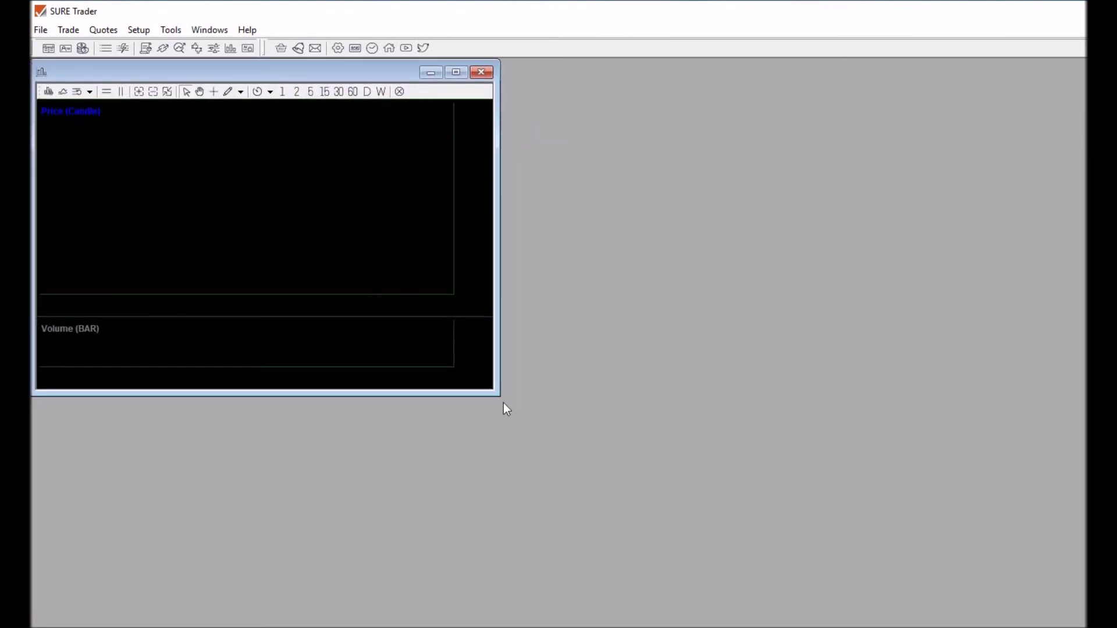
Step: Shrink the chart window slightly and move it against the workspace's upper-left corner
drag(495, 394, 469, 379)
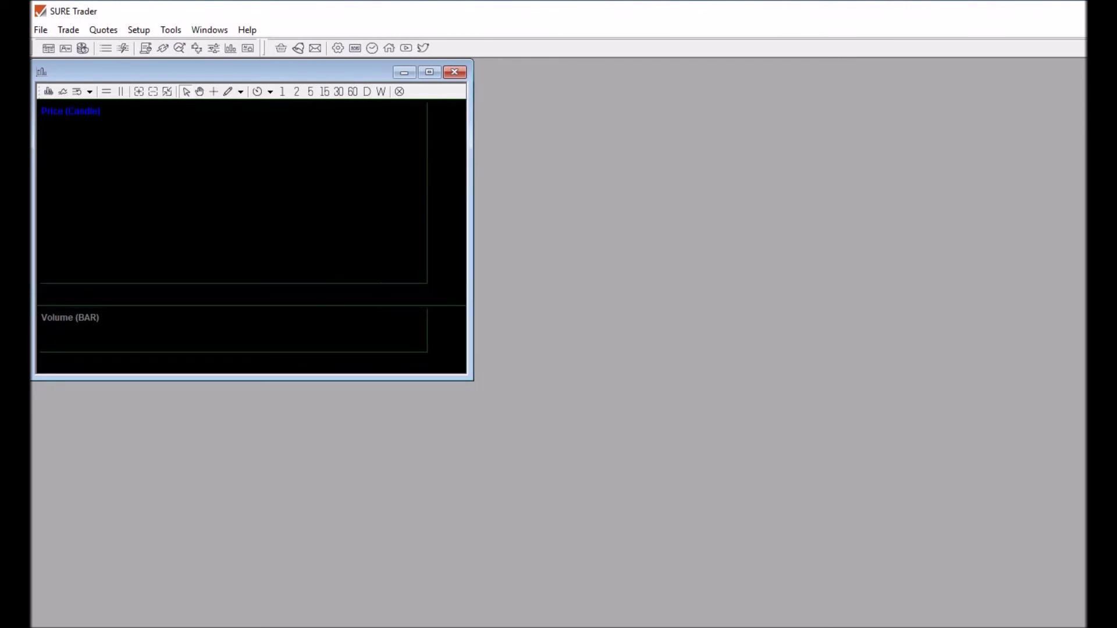
drag(265, 73, 261, 72)
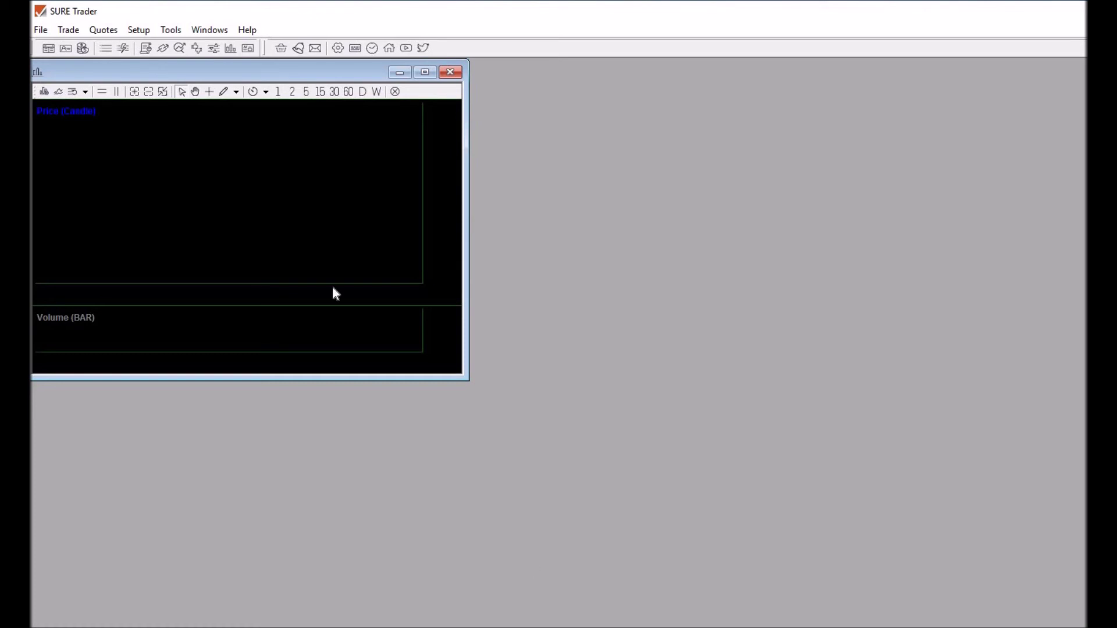
double_click(112, 78)
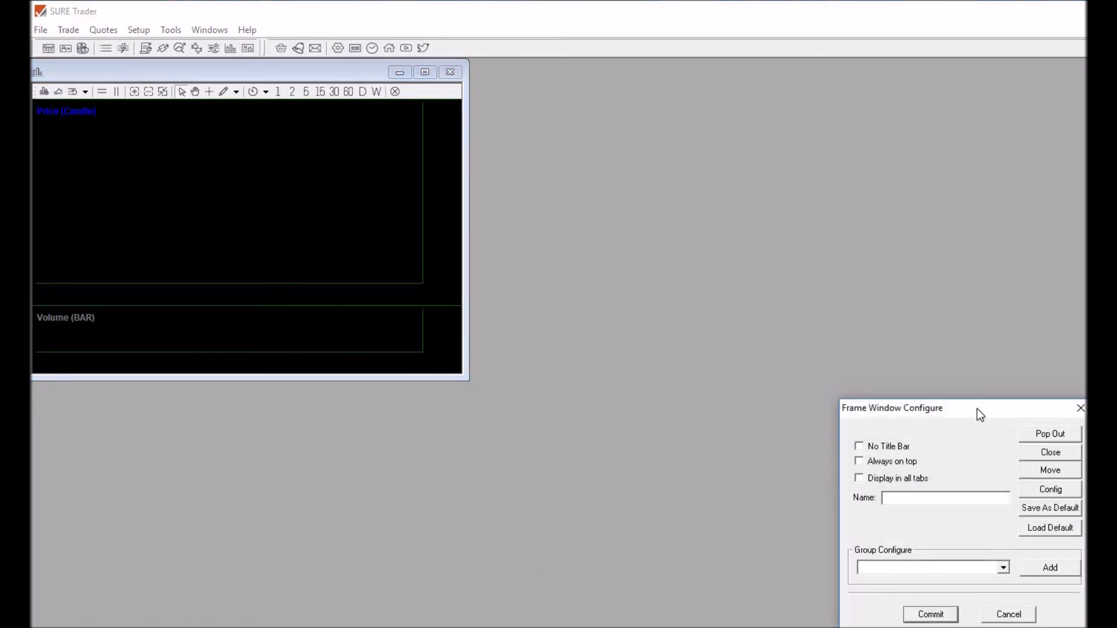
click(983, 385)
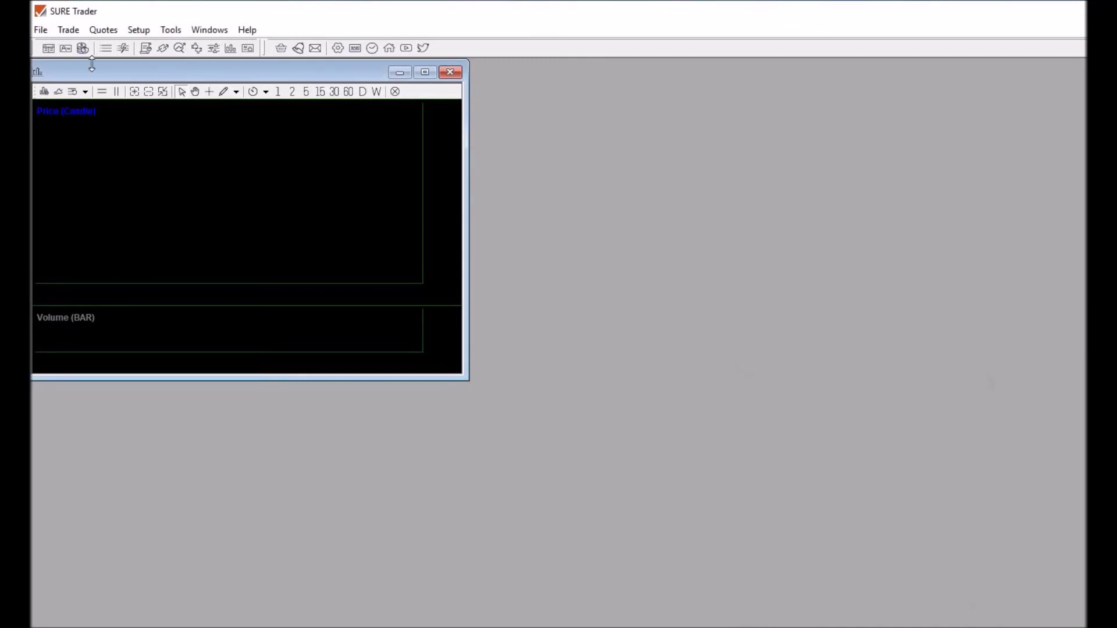
Step: Add three more chart windows to the workspace
click(80, 29)
mouse_move(139, 30)
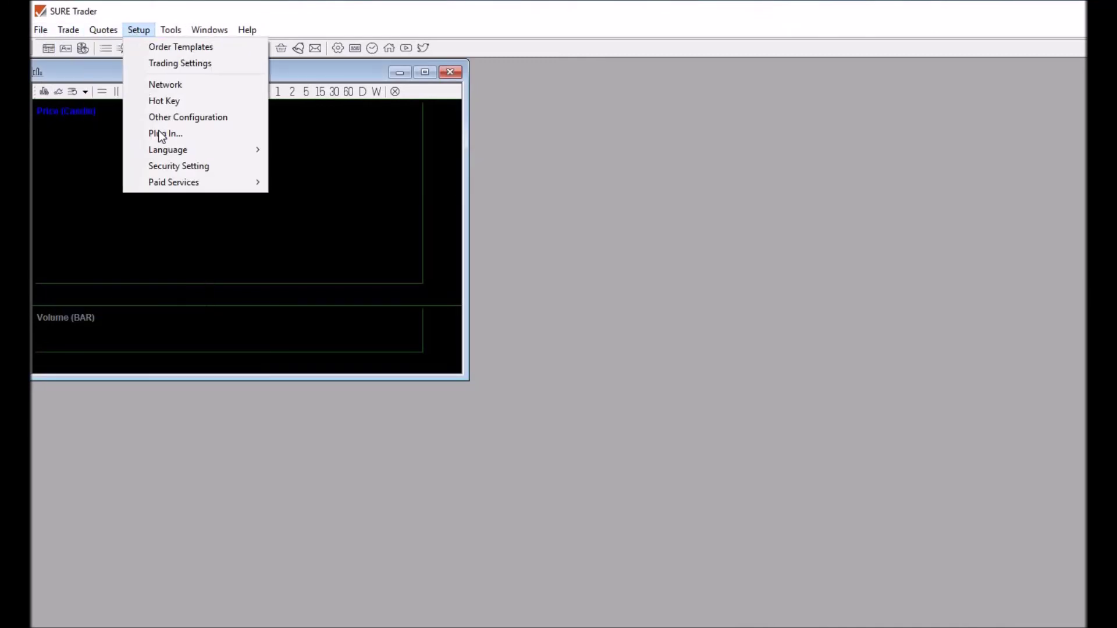
mouse_move(103, 30)
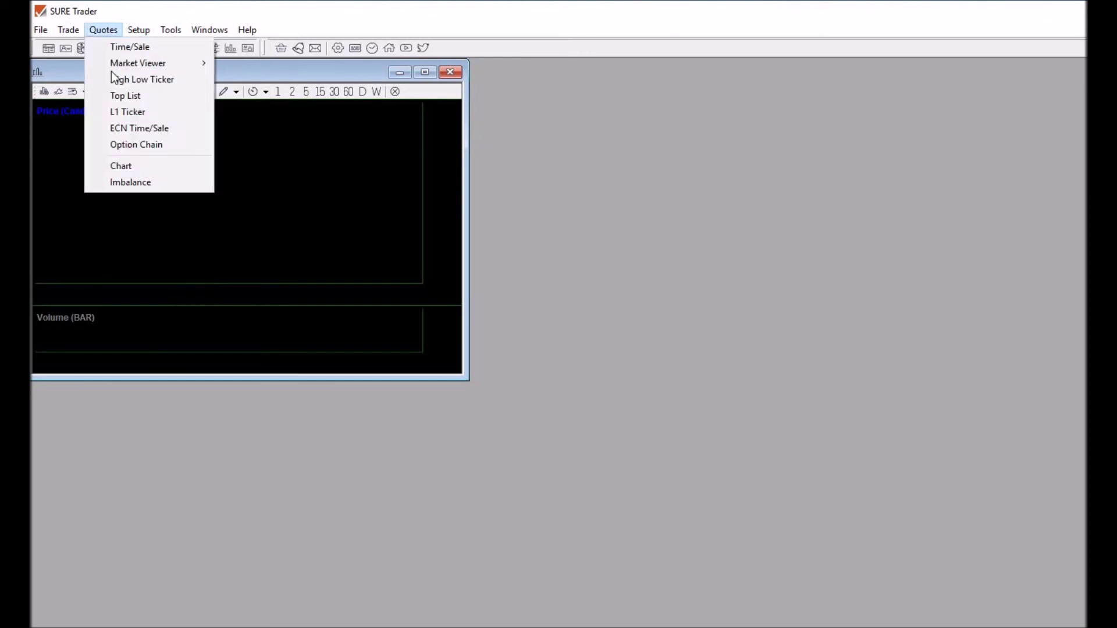
click(134, 165)
click(103, 30)
click(117, 166)
click(103, 30)
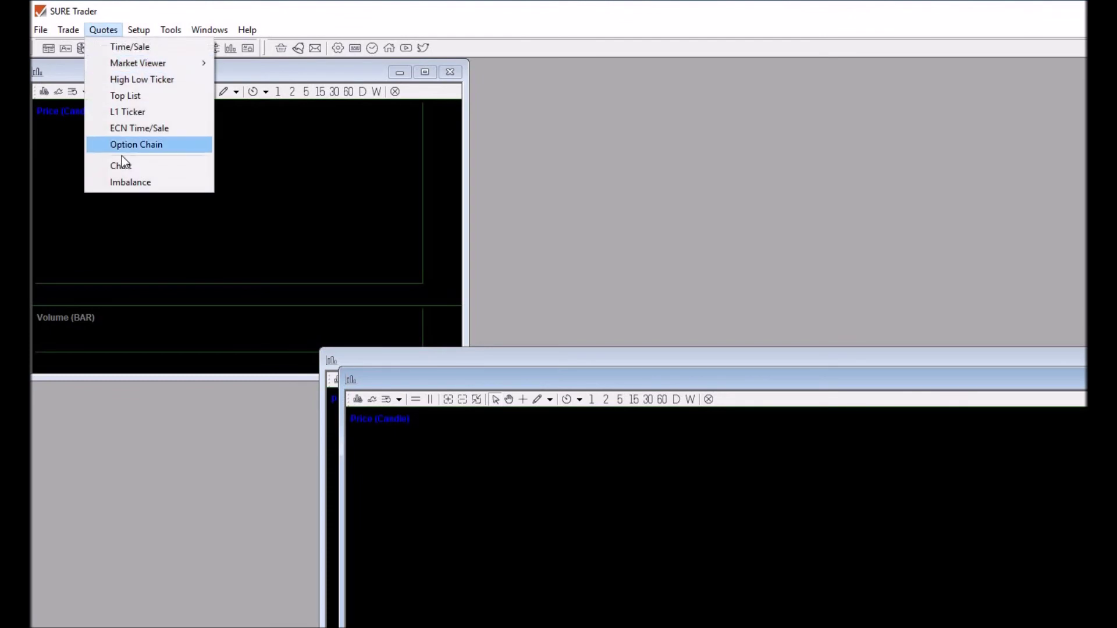
click(120, 166)
Step: Narrow the oversized new chart windows and move them up beside the first chart
drag(468, 273, 656, 314)
drag(361, 473, 868, 496)
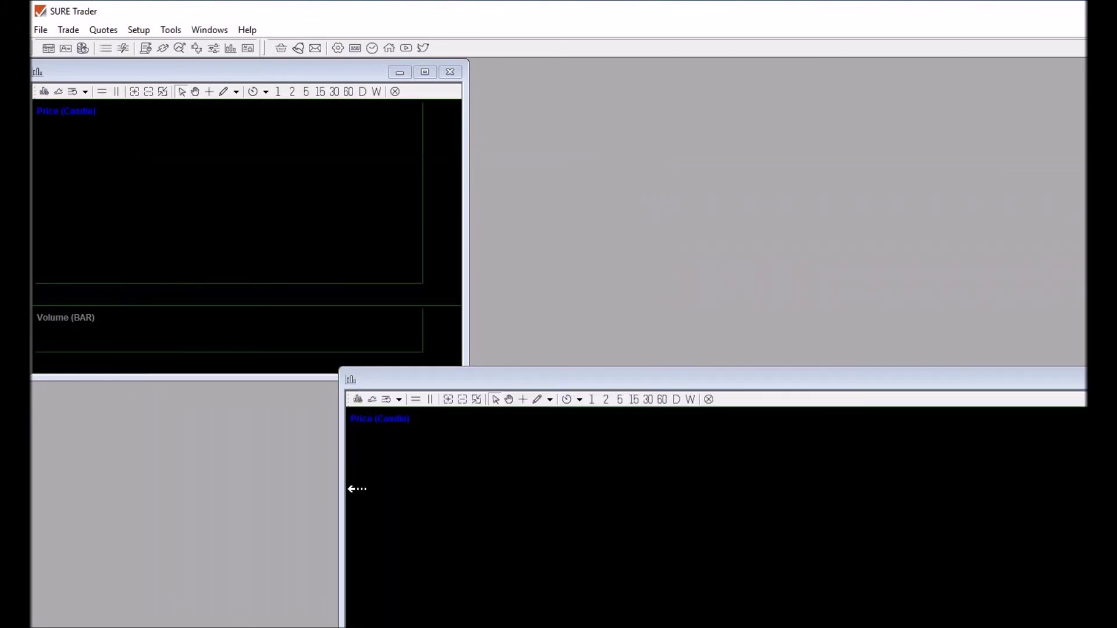
drag(341, 488, 1068, 506)
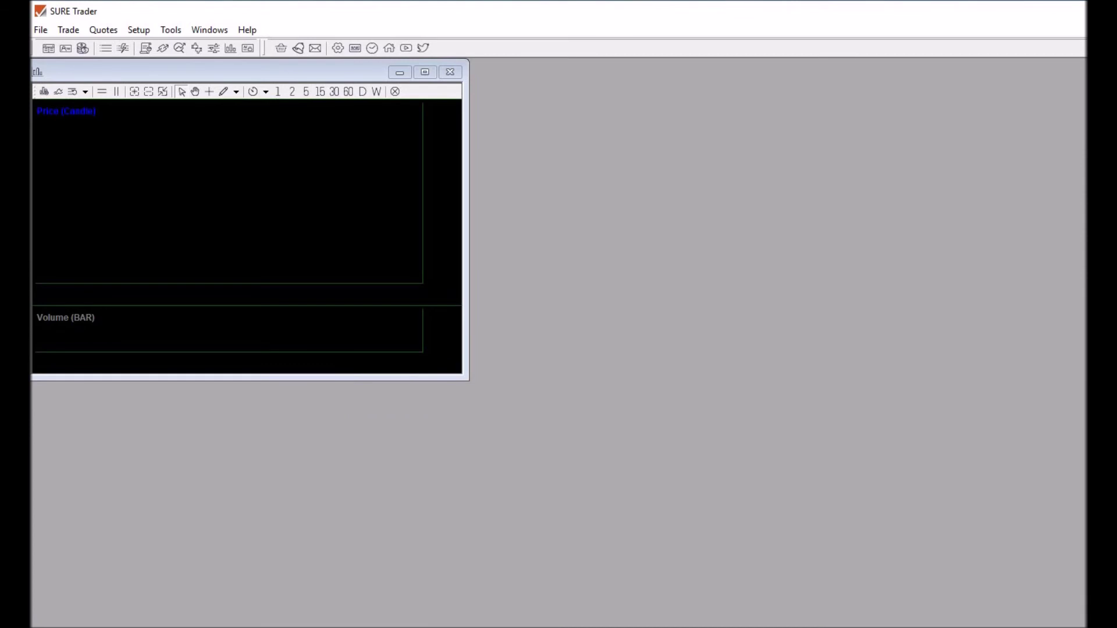
drag(550, 199, 503, 85)
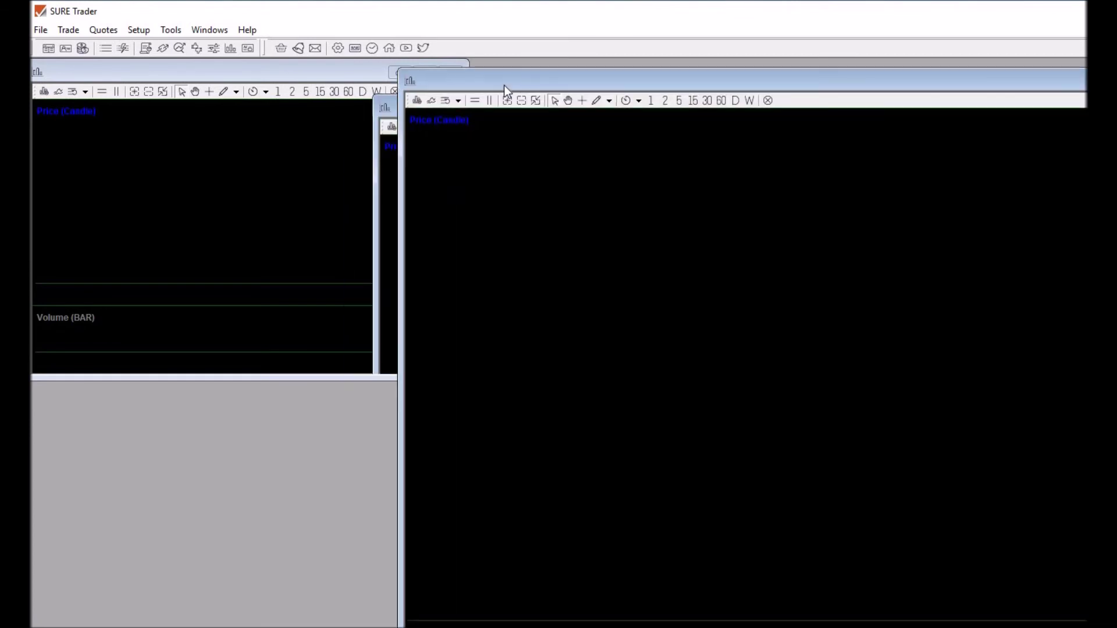
drag(1008, 276, 1086, 257)
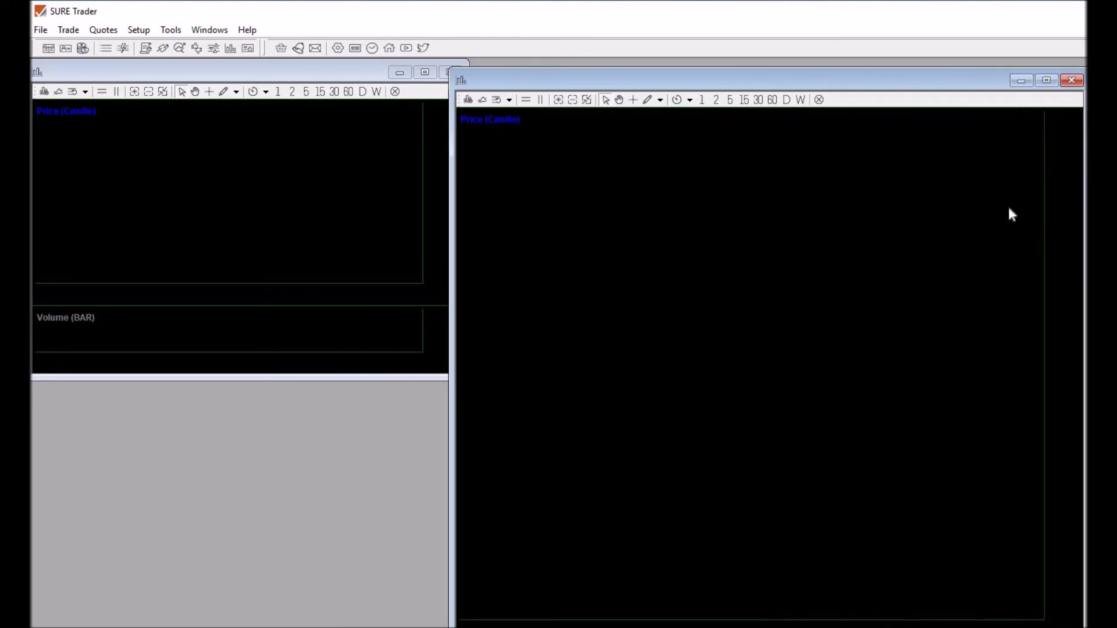
drag(639, 79, 598, 62)
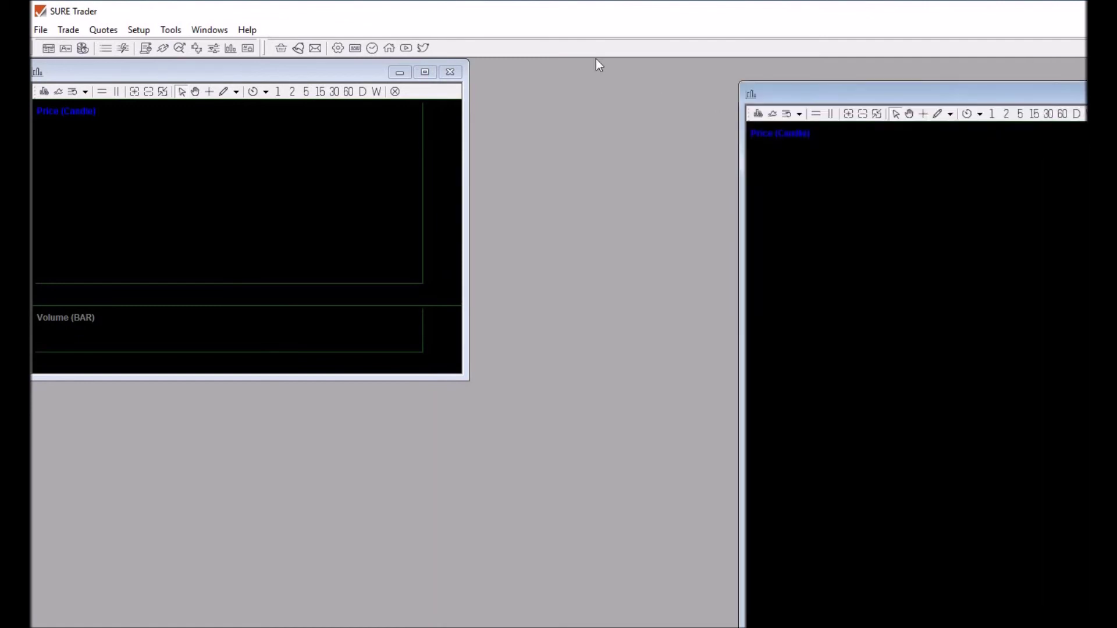
drag(996, 595, 1085, 489)
Step: Shrink one new chart window to about a third of the workspace width and place it in the upper-right corner
drag(1033, 384, 929, 385)
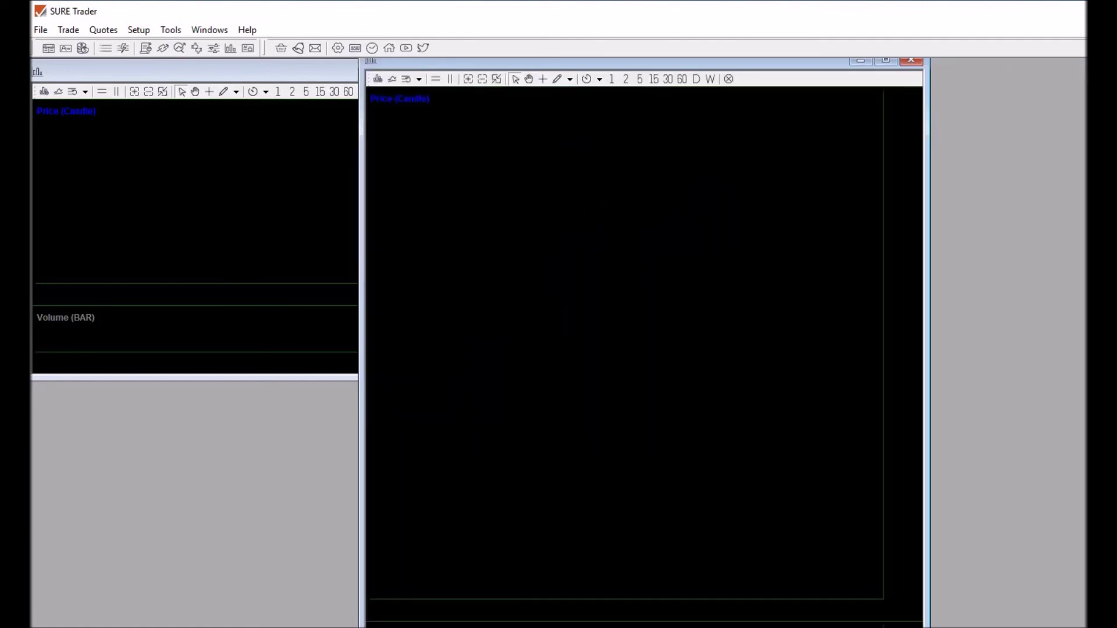
drag(787, 626, 773, 378)
drag(913, 246, 680, 244)
drag(498, 58, 536, 359)
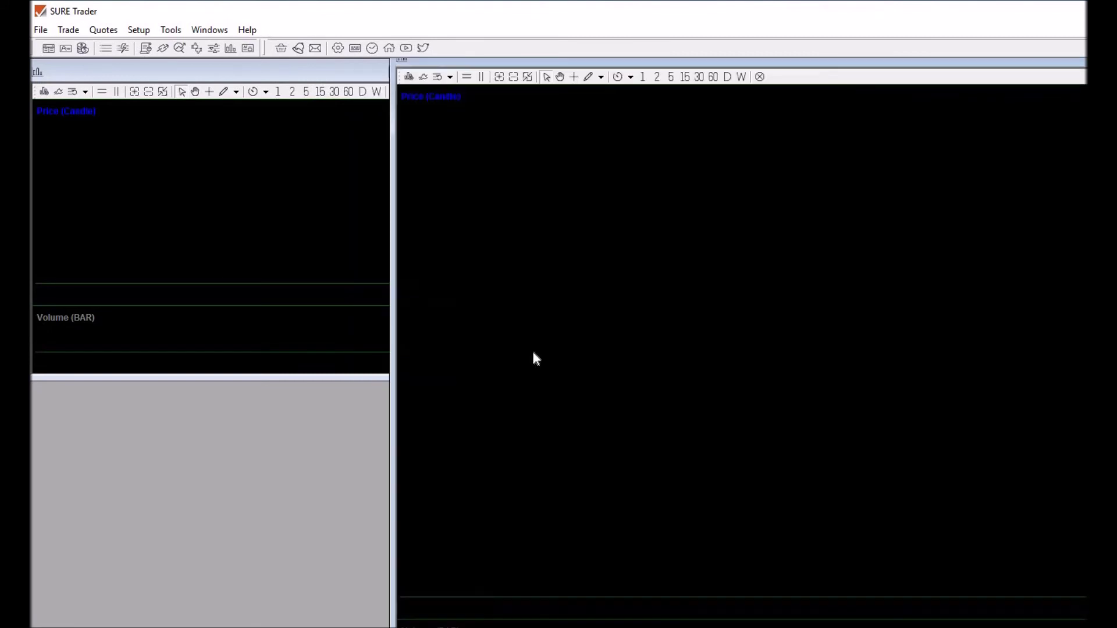
Step: Shrink the next chart window and place it in the lower-left corner, below the first chart
drag(796, 548, 795, 546)
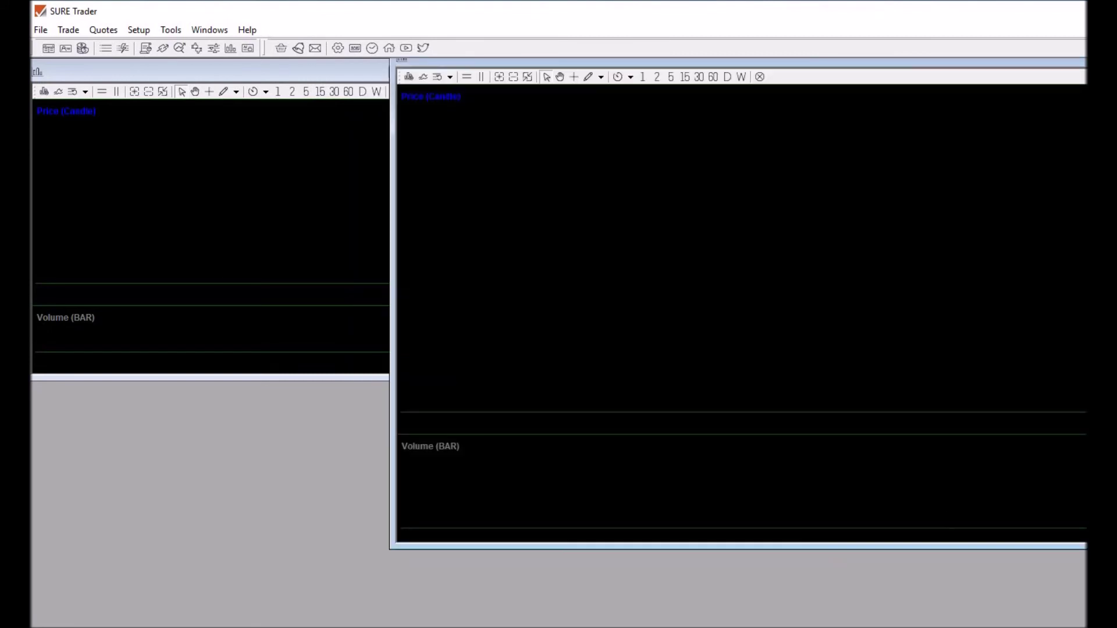
drag(1086, 456, 759, 456)
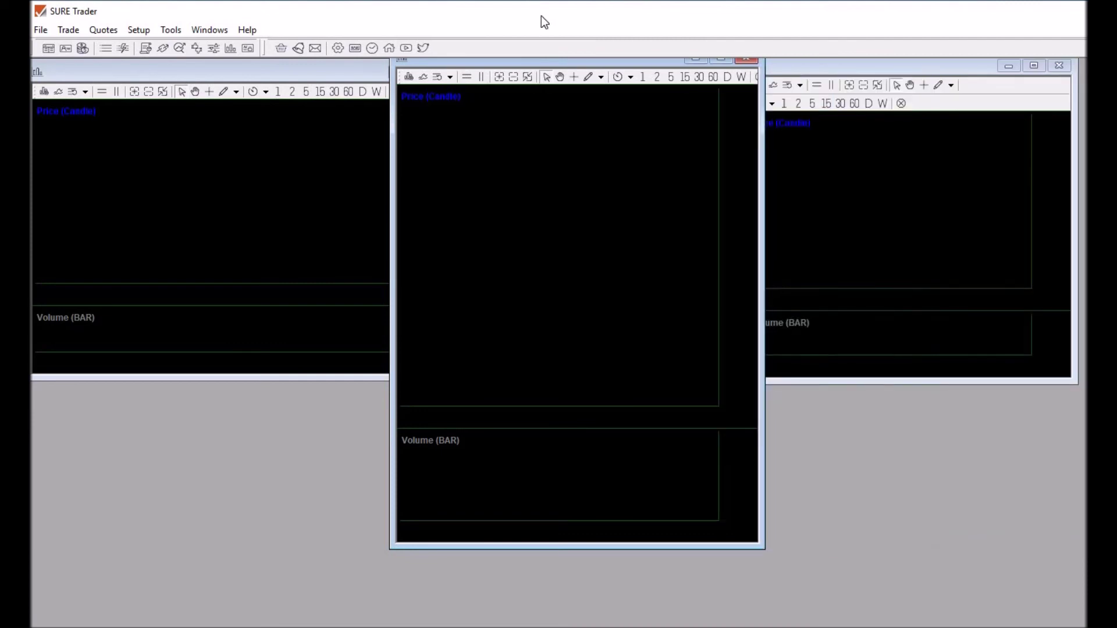
drag(565, 545, 536, 313)
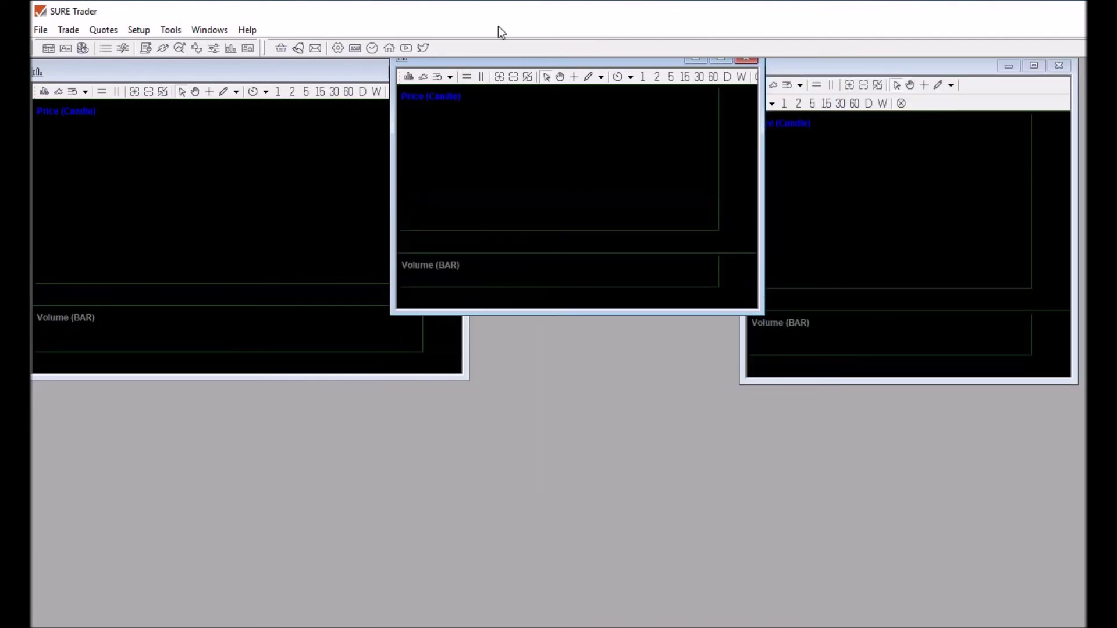
drag(509, 60, 149, 370)
Step: Bring the remaining large chart window toward the centre and reduce its height and width
drag(873, 66, 484, 60)
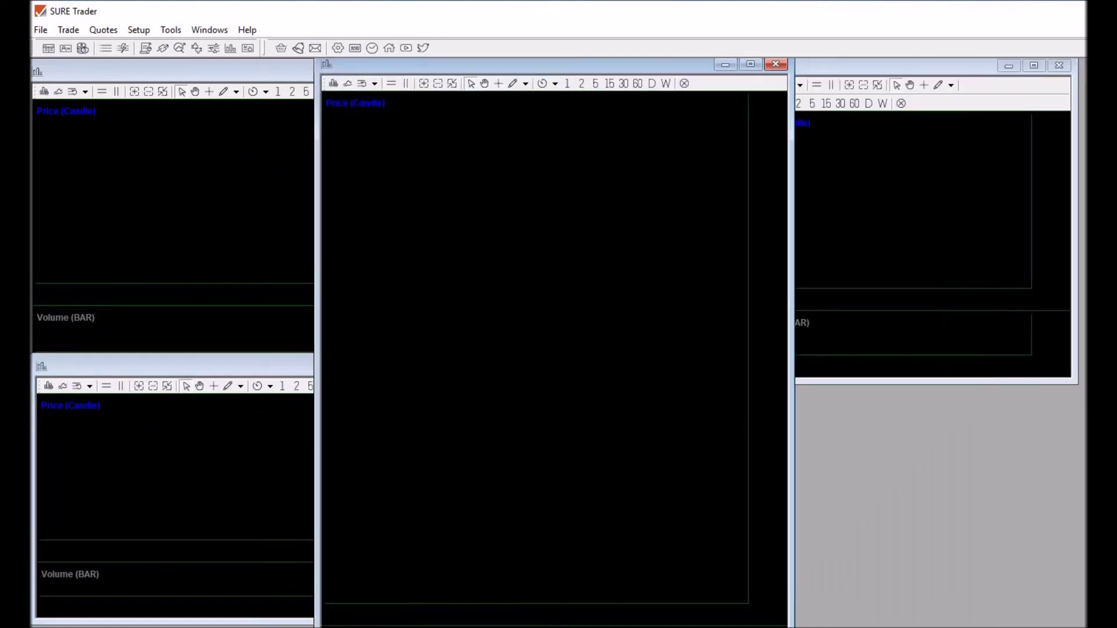
drag(648, 626, 649, 445)
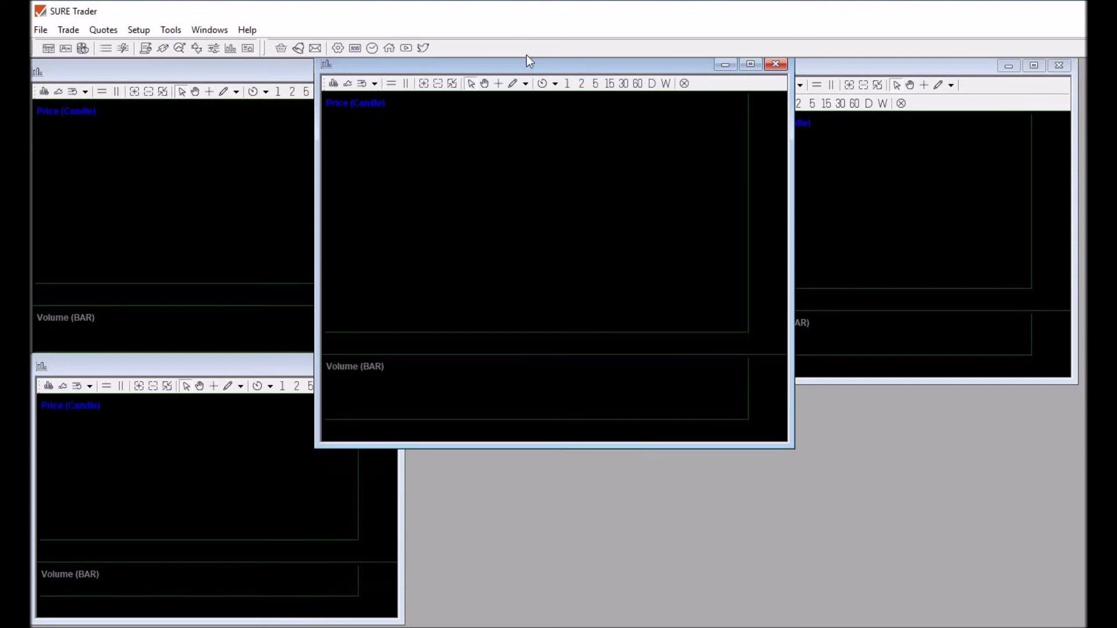
drag(526, 65, 701, 209)
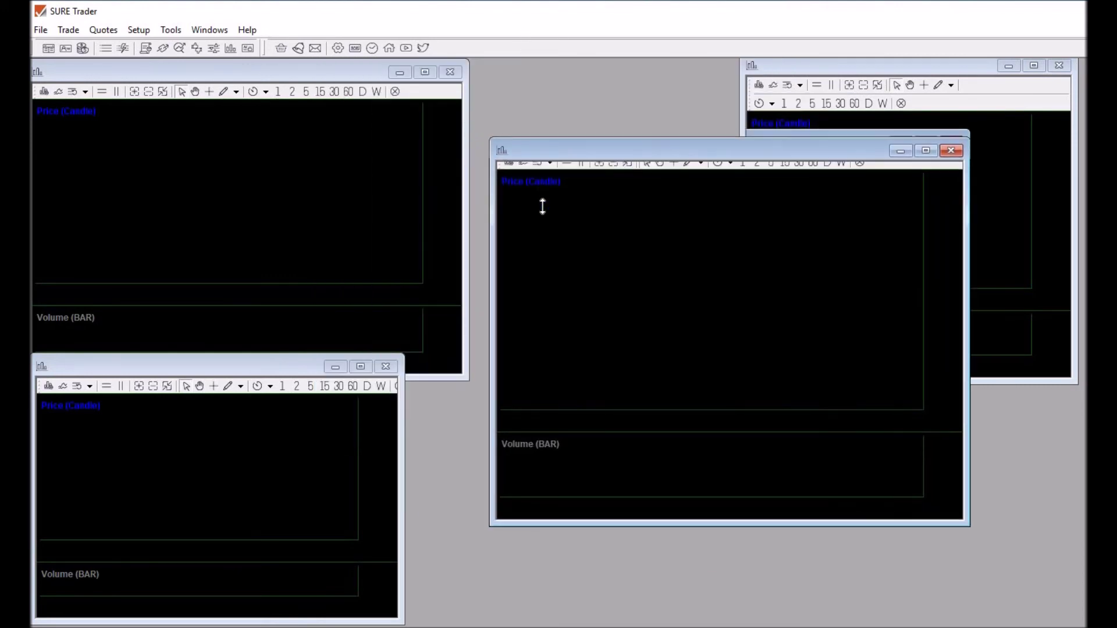
drag(492, 362, 601, 377)
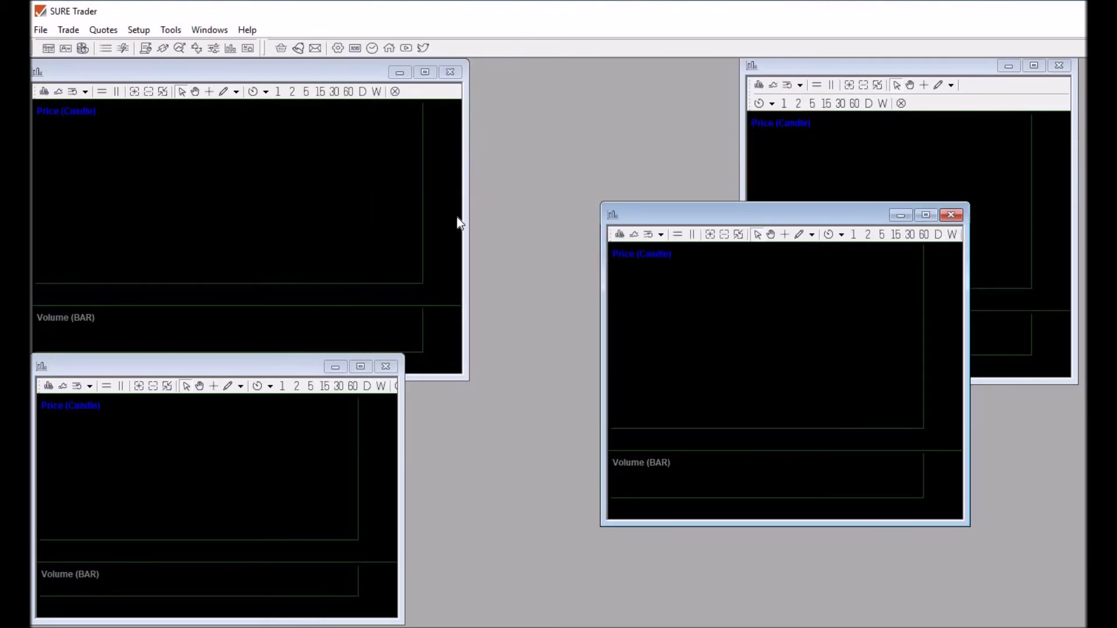
Step: Fit the upper-left chart above the lower-left one, and place the remaining chart in the lower-right corner
drag(469, 222, 327, 224)
drag(277, 375, 277, 349)
drag(685, 218, 794, 324)
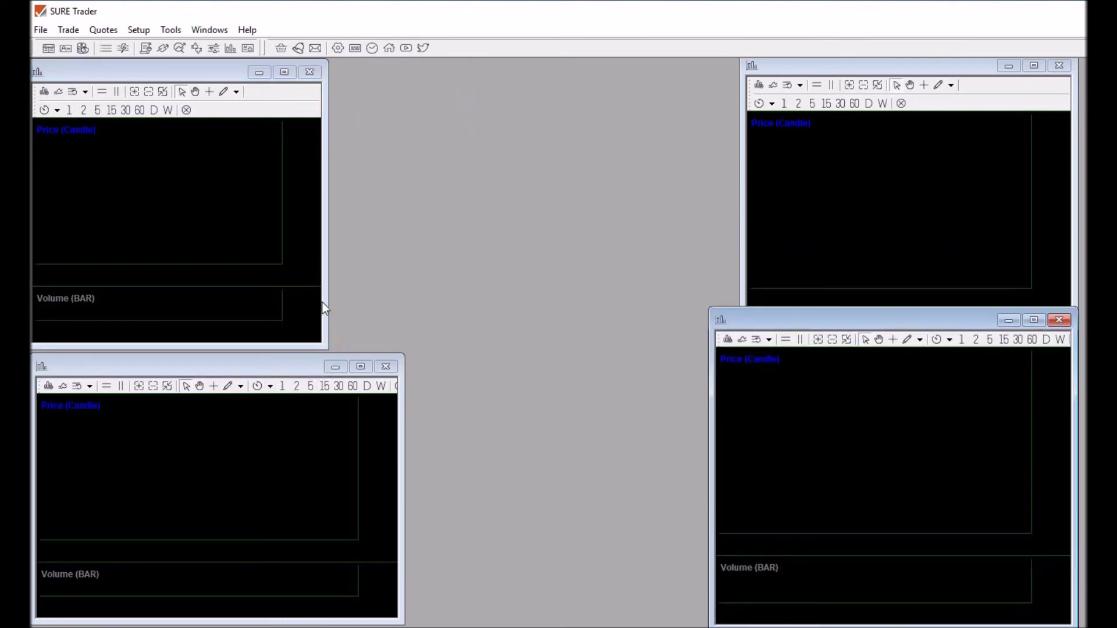
drag(324, 303, 388, 304)
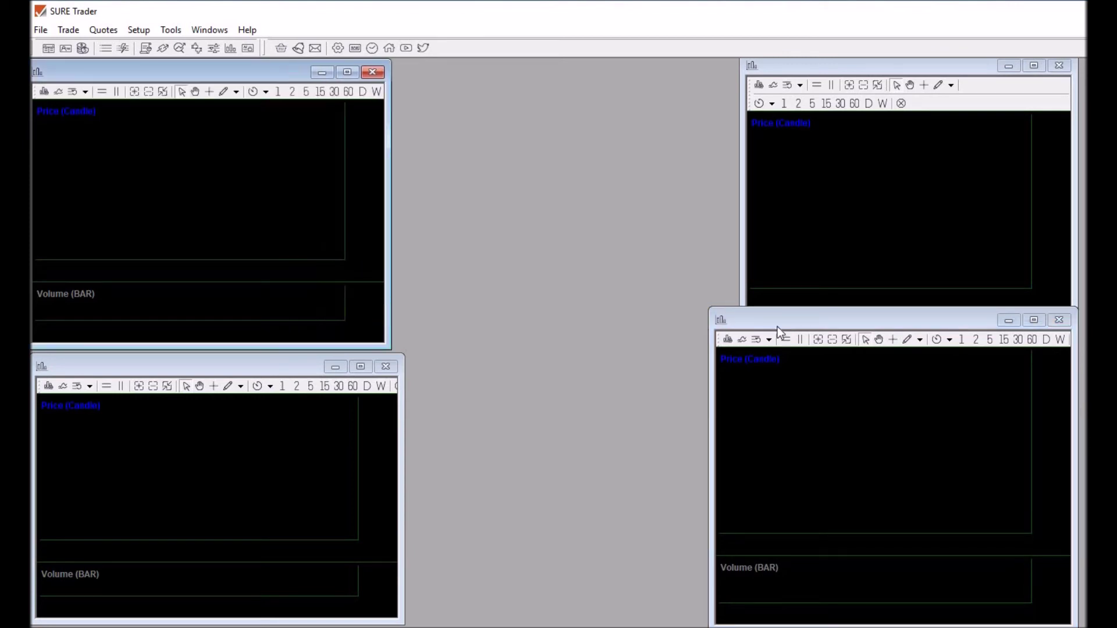
Step: Widen and shorten the upper-right chart to match the lower-right one, and shift both toward the workspace's right edge
drag(745, 222, 708, 220)
drag(869, 384, 896, 326)
click(873, 323)
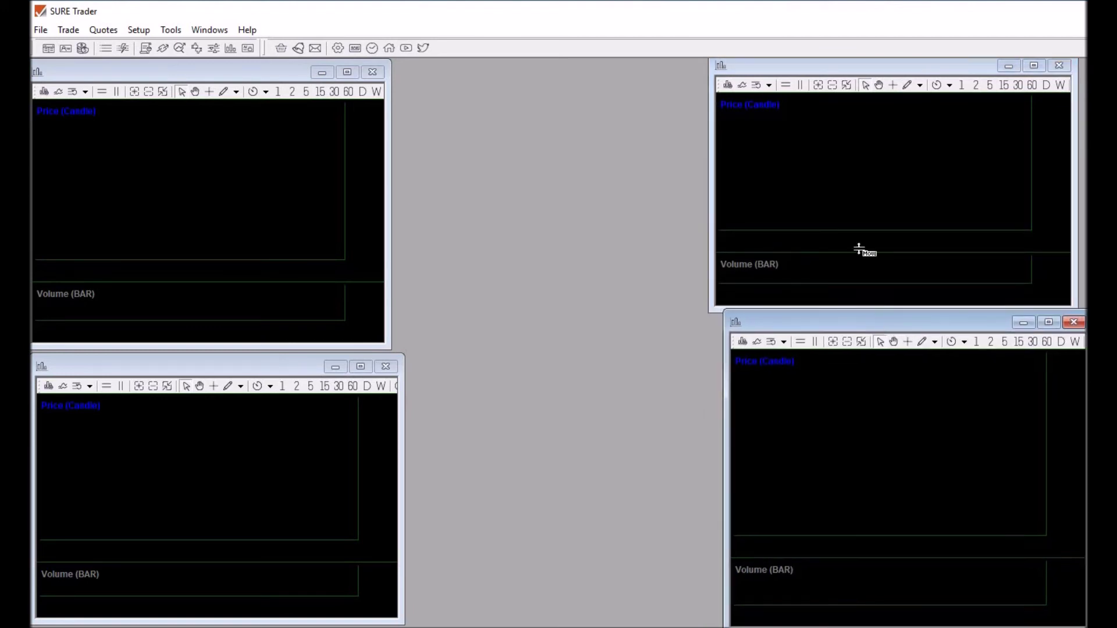
mouse_move(864, 62)
mouse_down()
mouse_move(888, 65)
mouse_move(870, 64)
mouse_up()
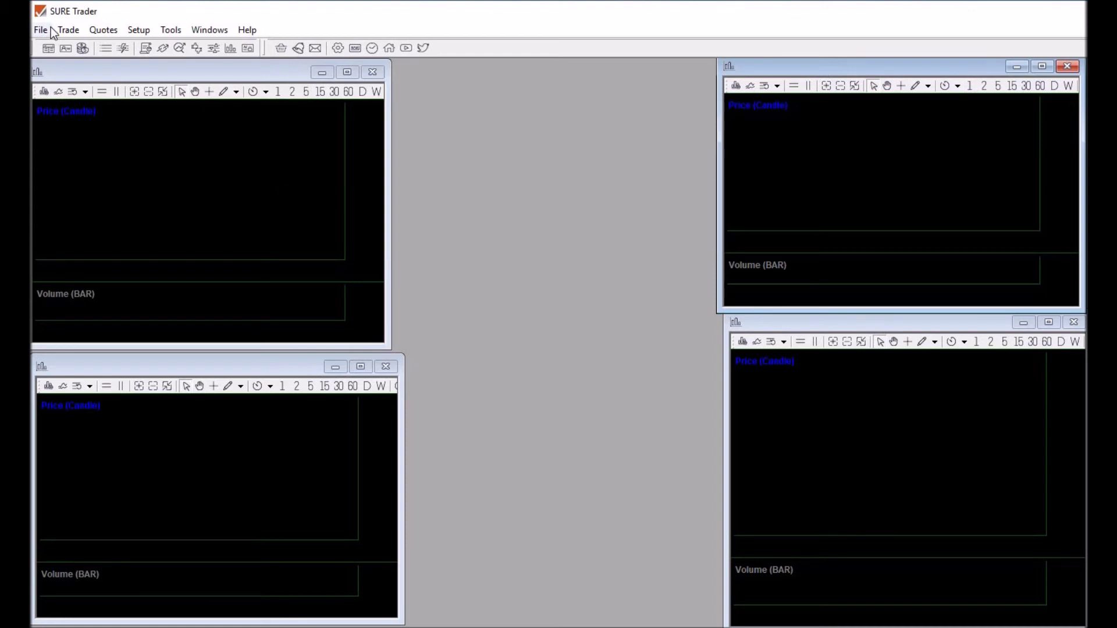
Step: Add two Montage windows and stack them in the middle column between the charts
click(72, 31)
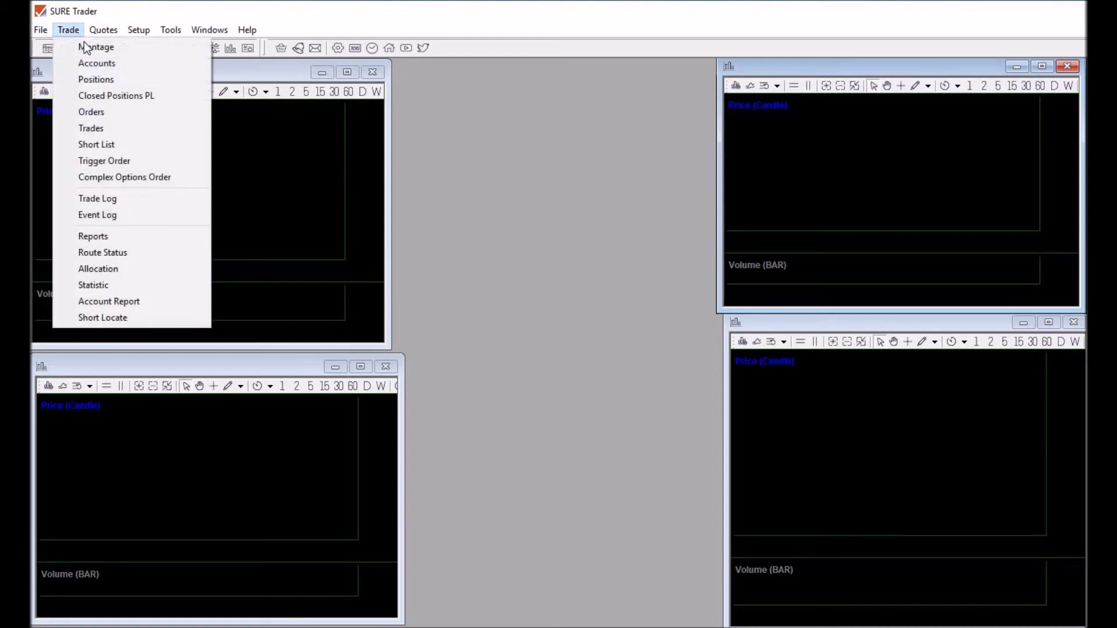
click(84, 47)
drag(479, 421, 525, 75)
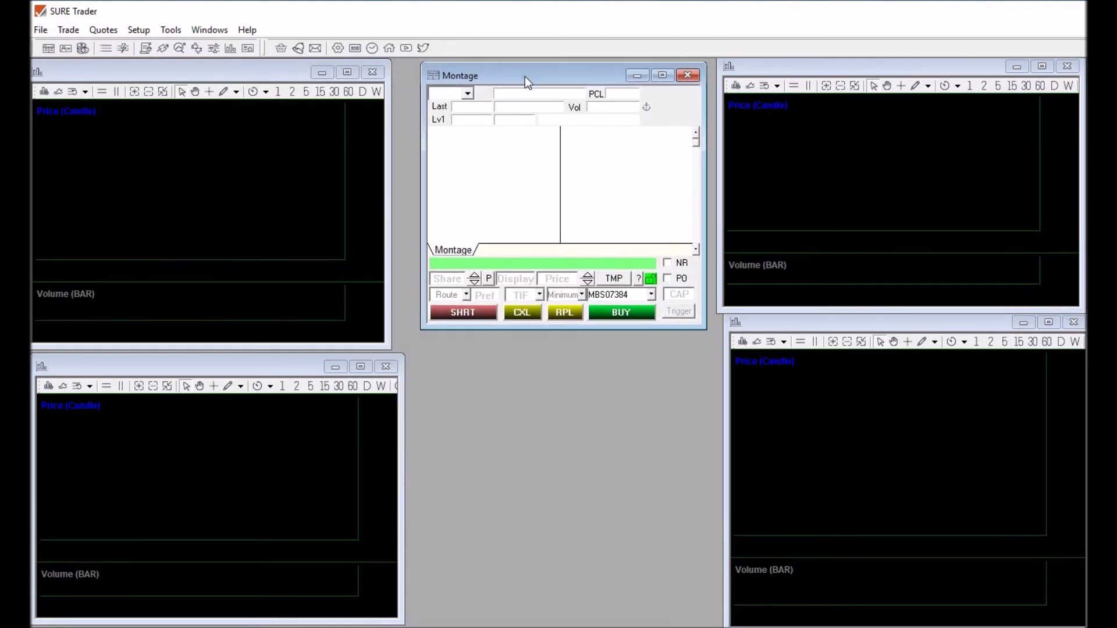
click(70, 30)
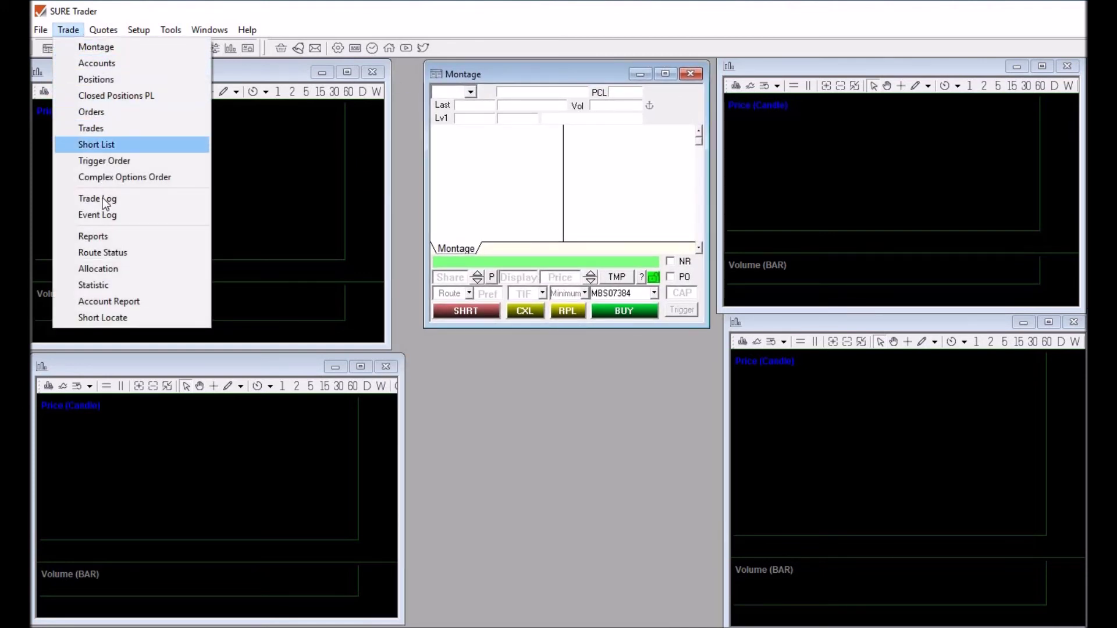
click(102, 49)
drag(509, 433, 546, 367)
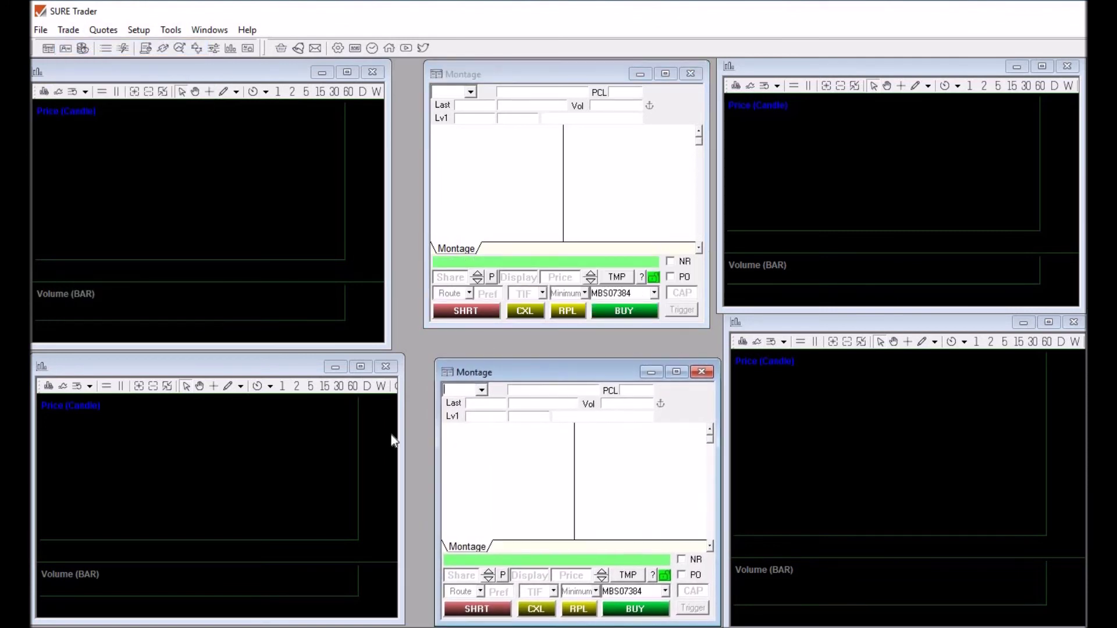
Step: Narrow the four charts to free space around the middle column, and shift the lower Montage window slightly left
drag(405, 436, 381, 437)
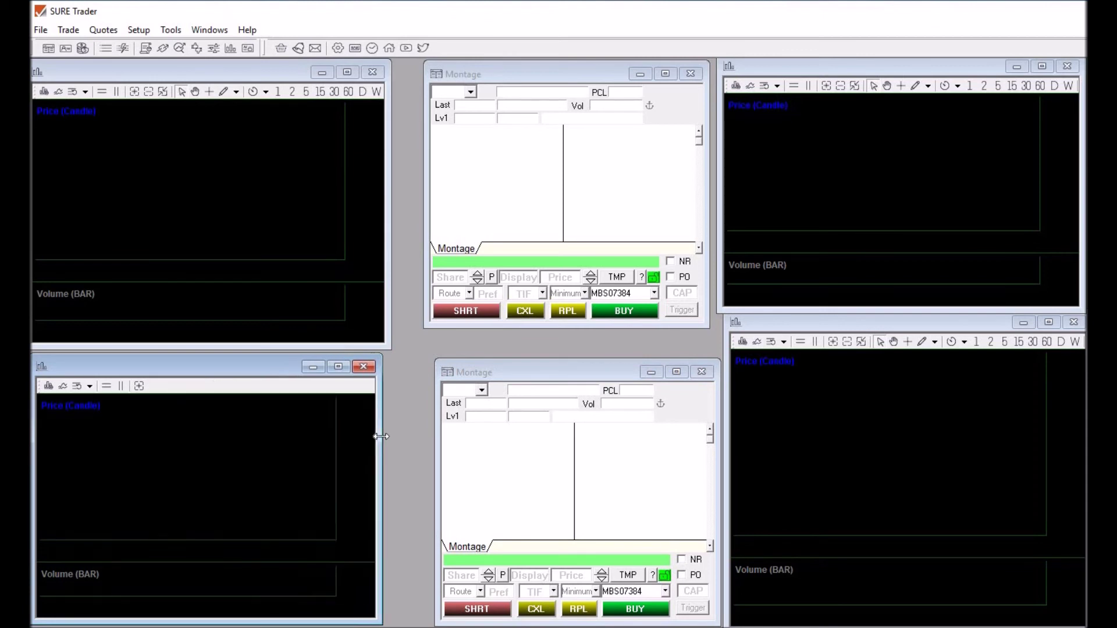
mouse_move(387, 312)
mouse_down()
mouse_move(369, 294)
mouse_move(382, 294)
mouse_up()
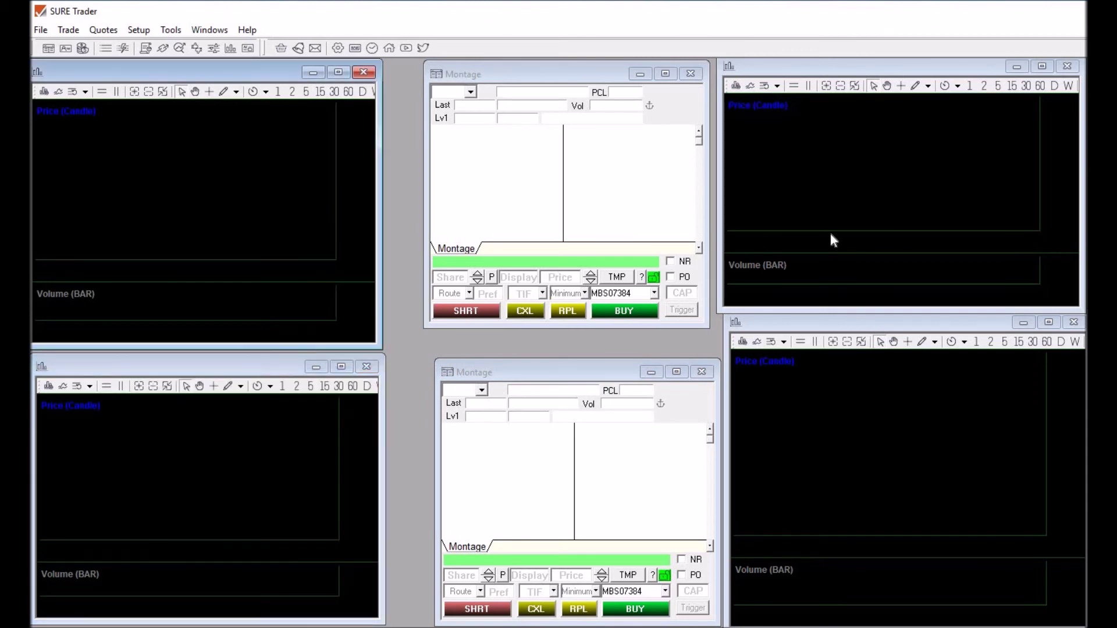
drag(719, 248, 730, 248)
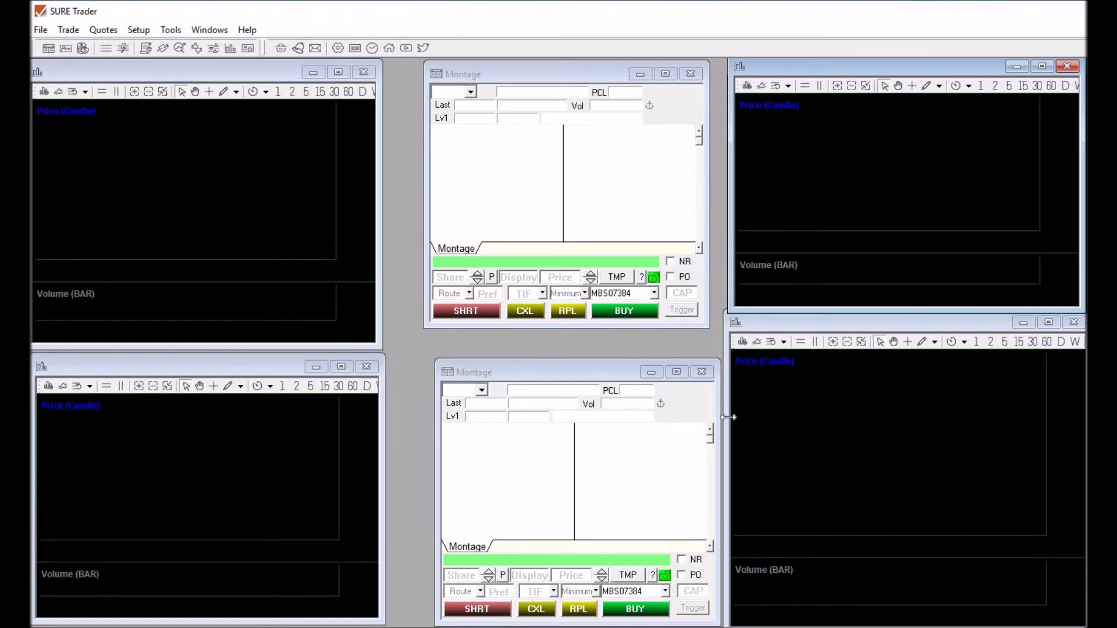
drag(728, 417, 734, 418)
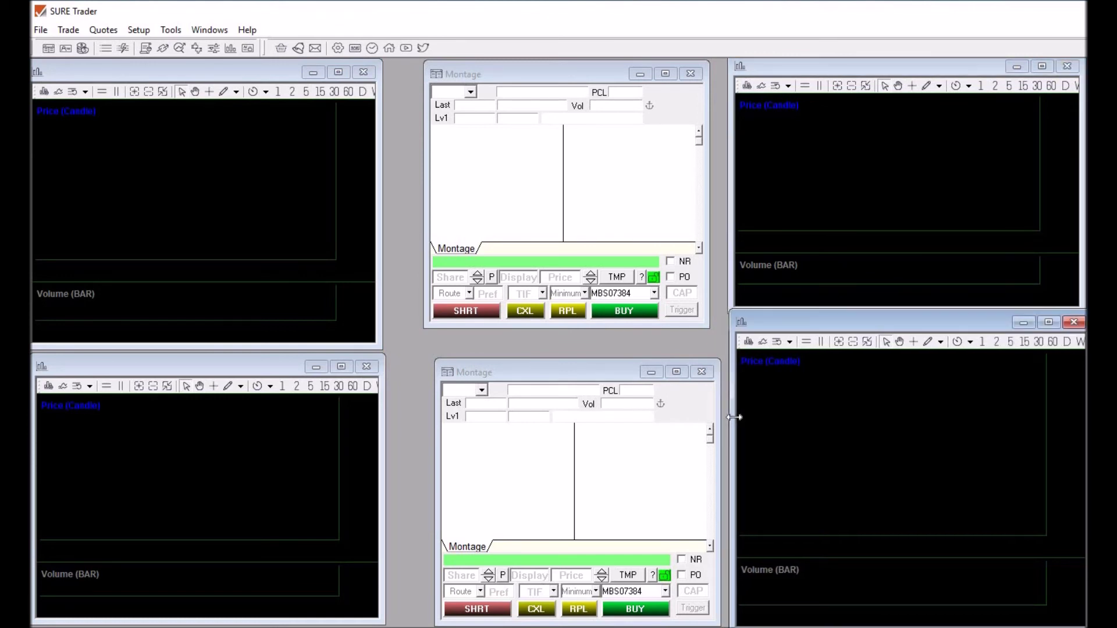
drag(571, 368, 538, 361)
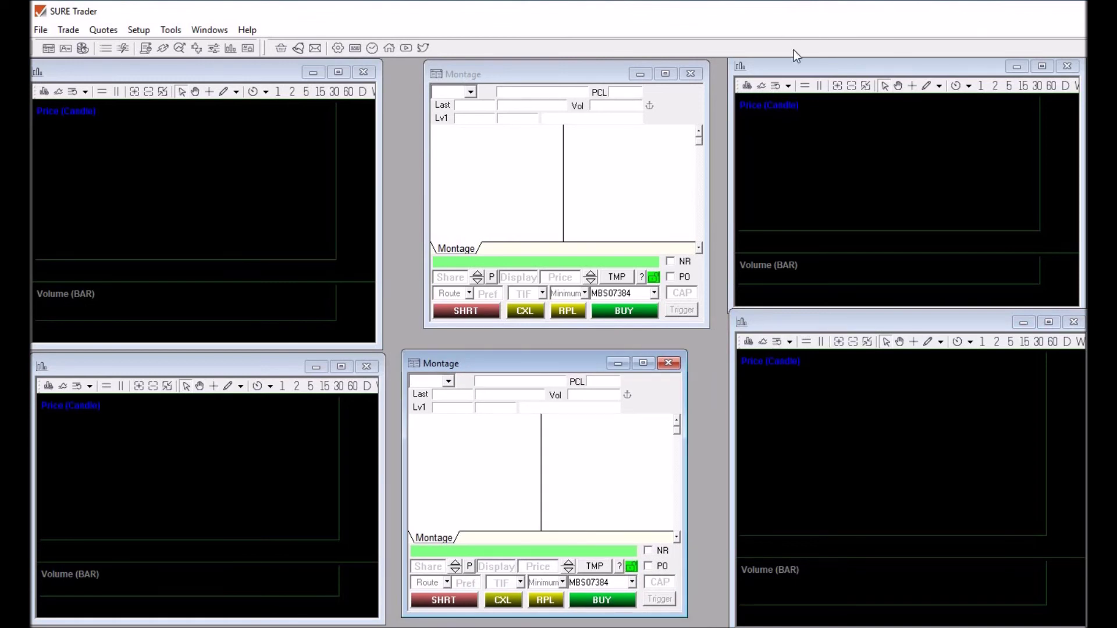
Step: Open the upper-left chart's frame configuration and try its additional configuration options
right_click(225, 71)
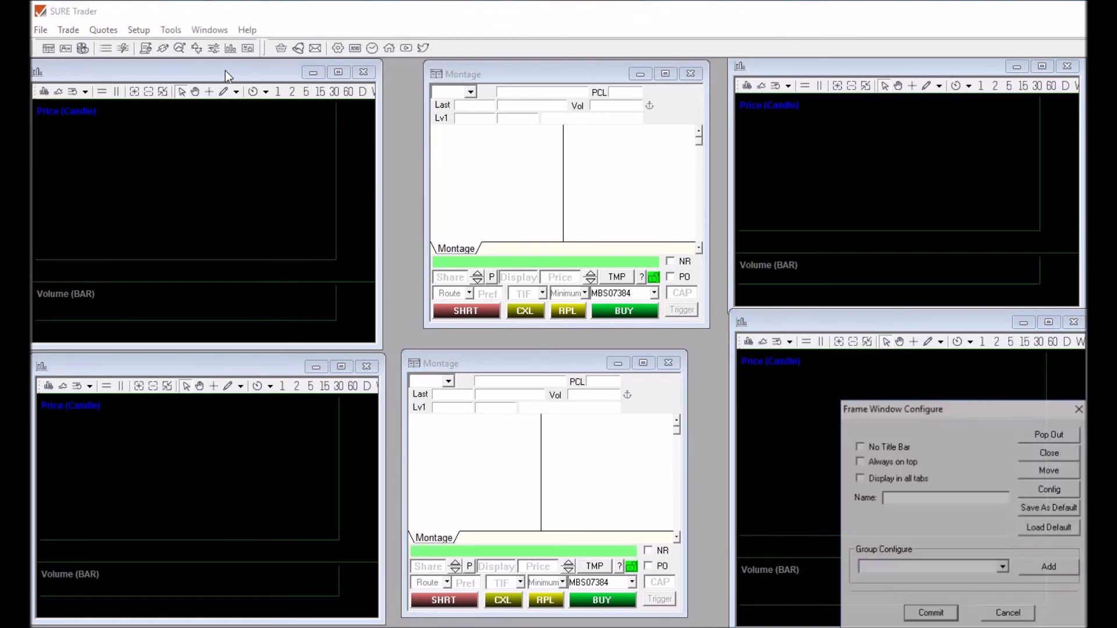
drag(875, 413, 522, 250)
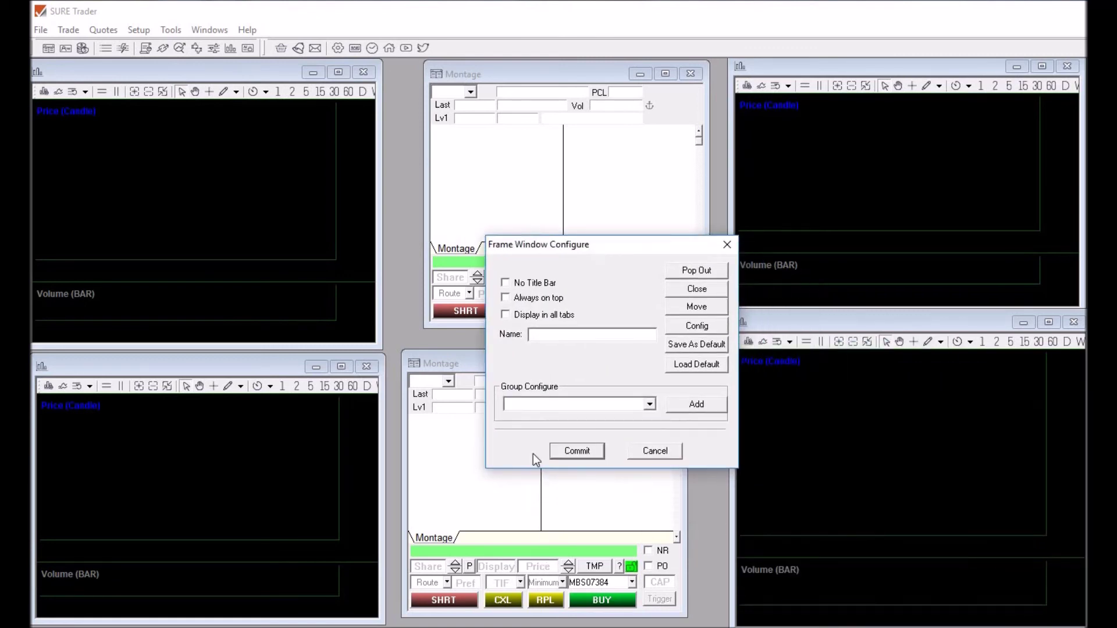
click(691, 331)
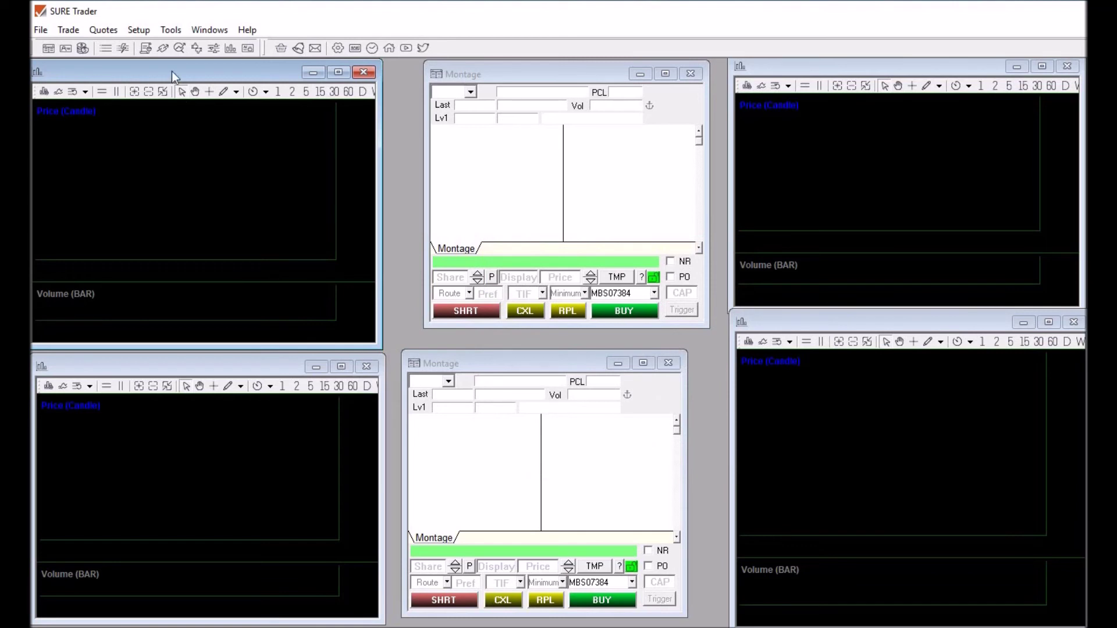
right_click(757, 323)
drag(914, 421, 610, 273)
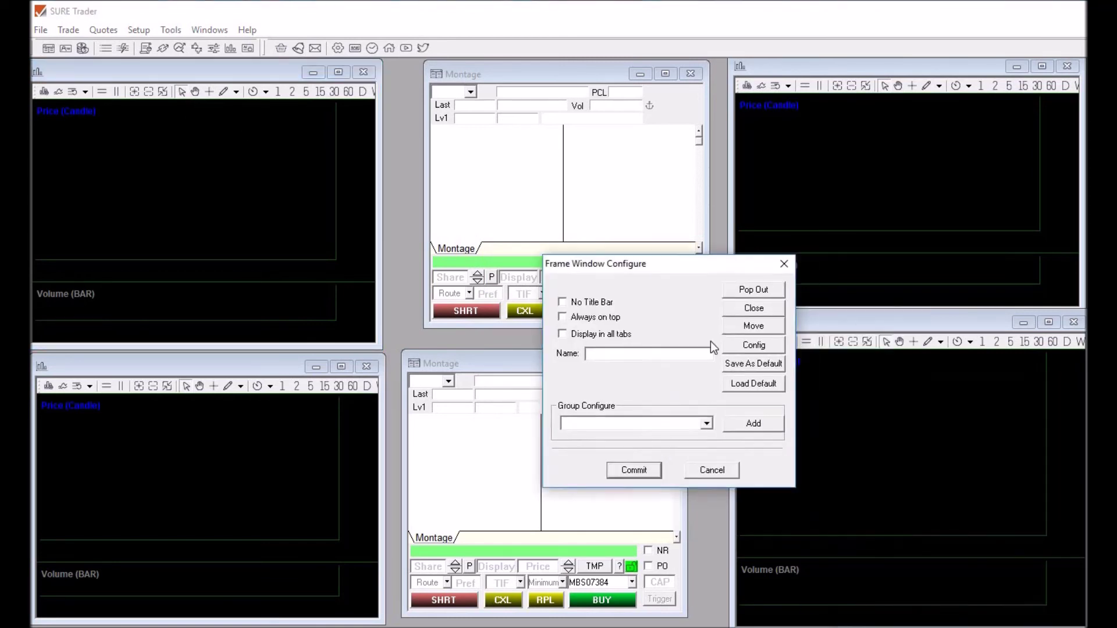
click(755, 345)
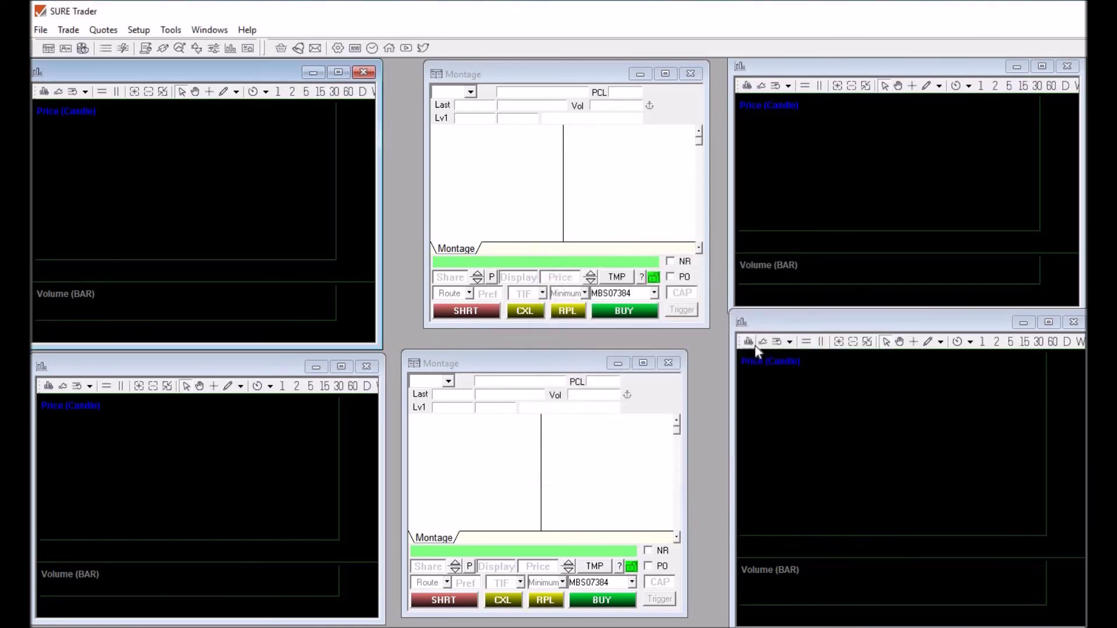
Step: Inspect the window style settings of the lower Montage window and dismiss them without changes
right_click(204, 70)
key(Escape)
right_click(530, 371)
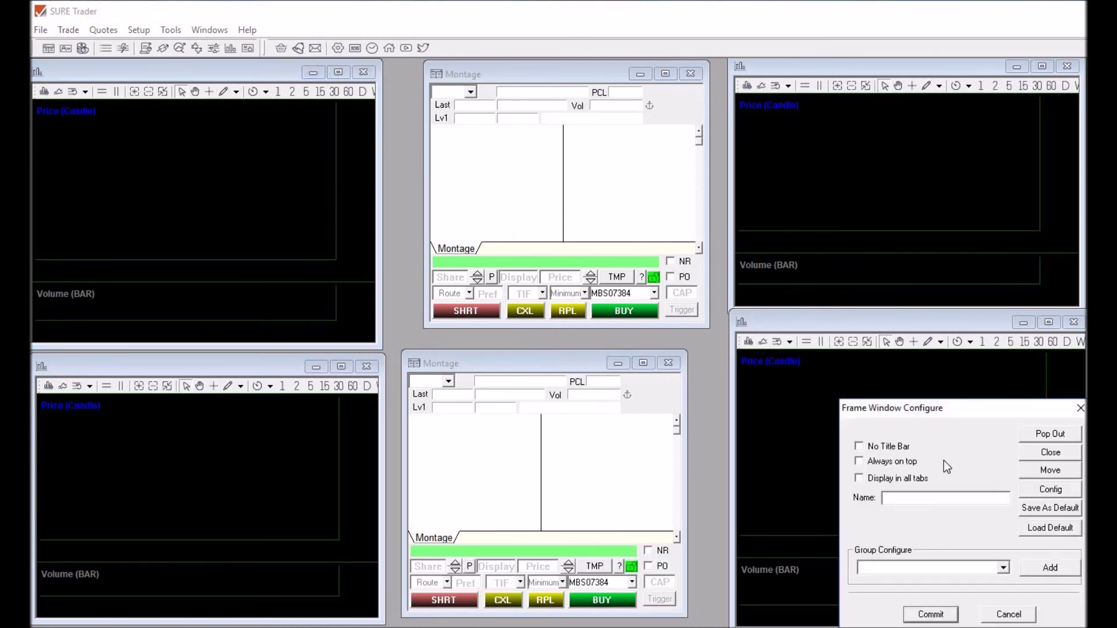
click(1038, 491)
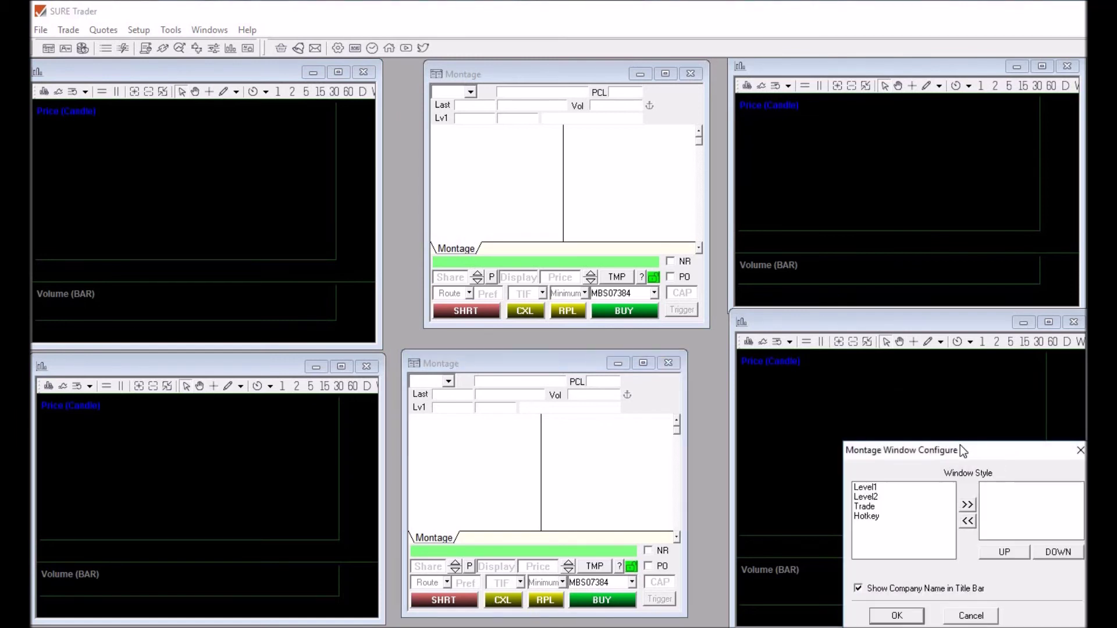
drag(960, 446, 756, 291)
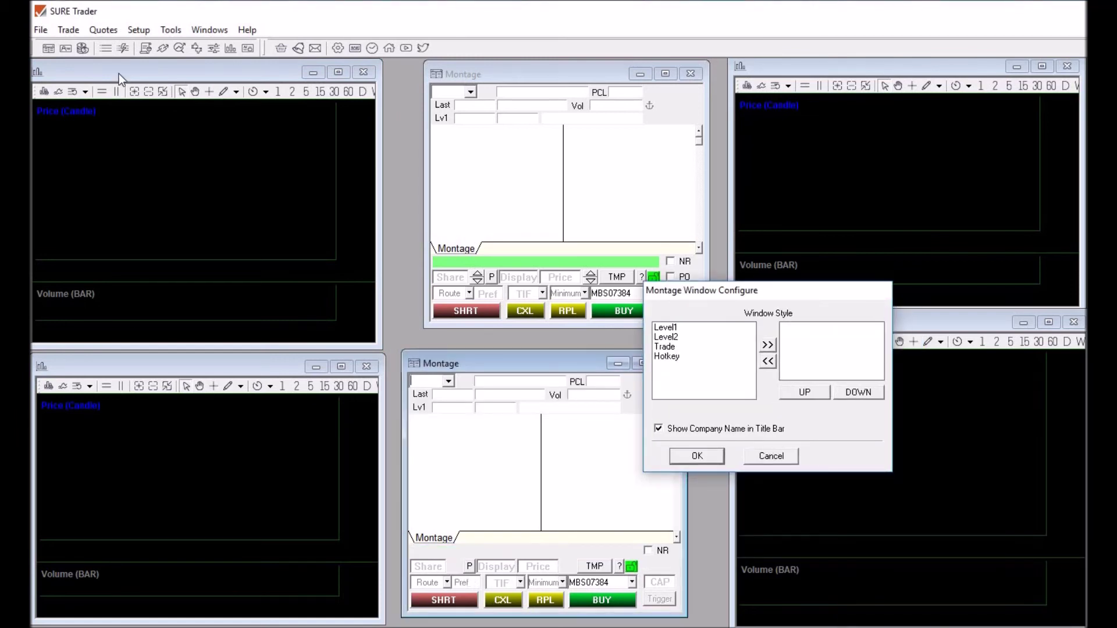
key(Escape)
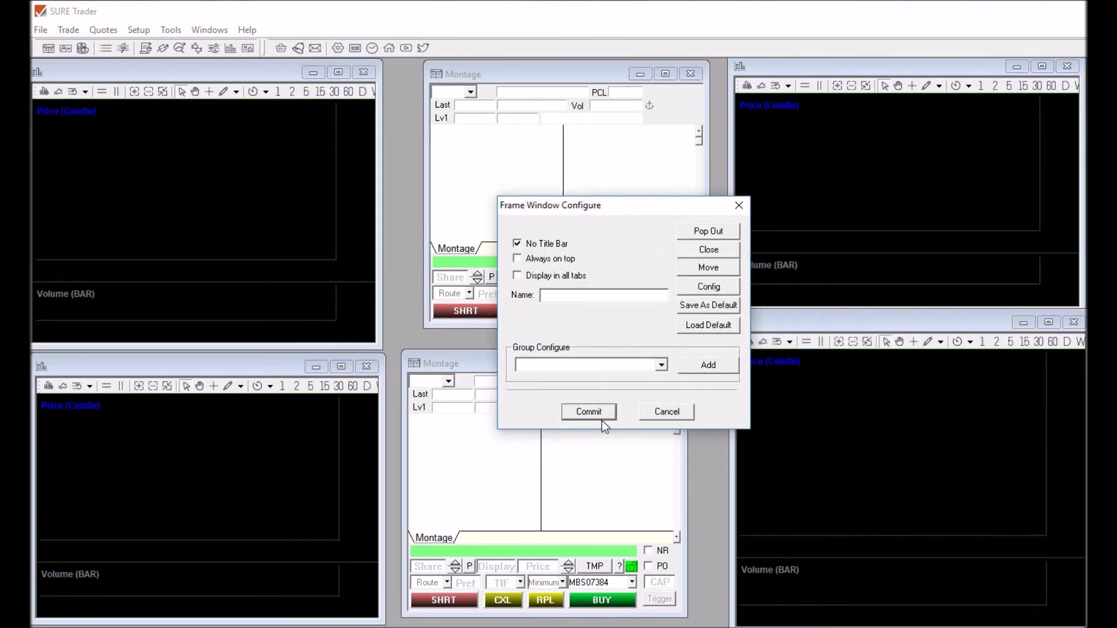
Step: Apply the No Title Bar option to all four chart windows
click(588, 412)
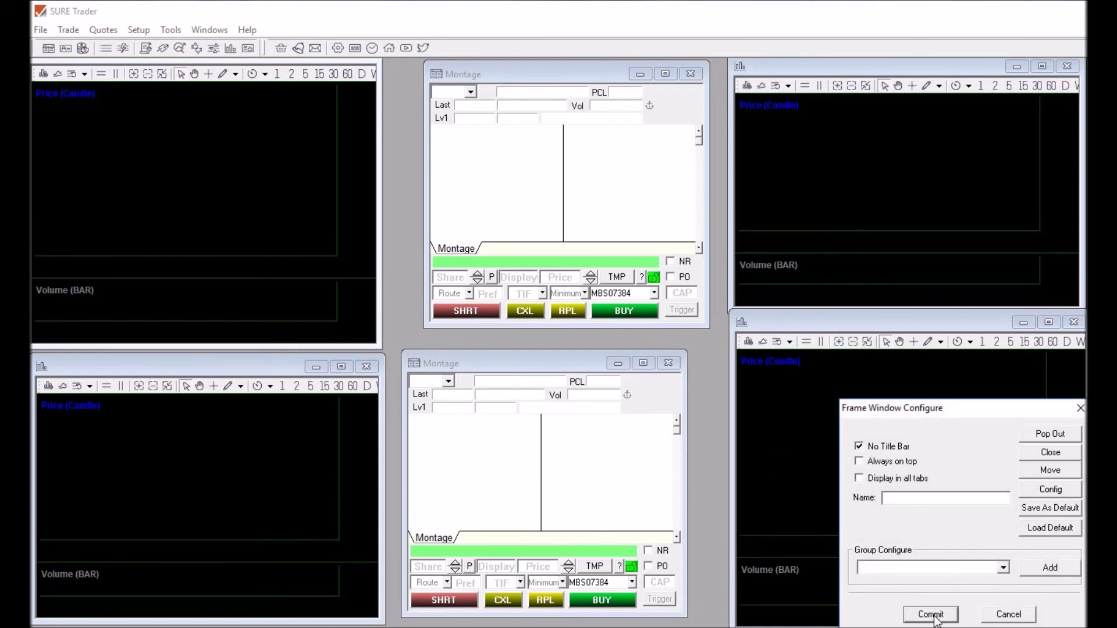
click(931, 615)
click(859, 446)
click(932, 615)
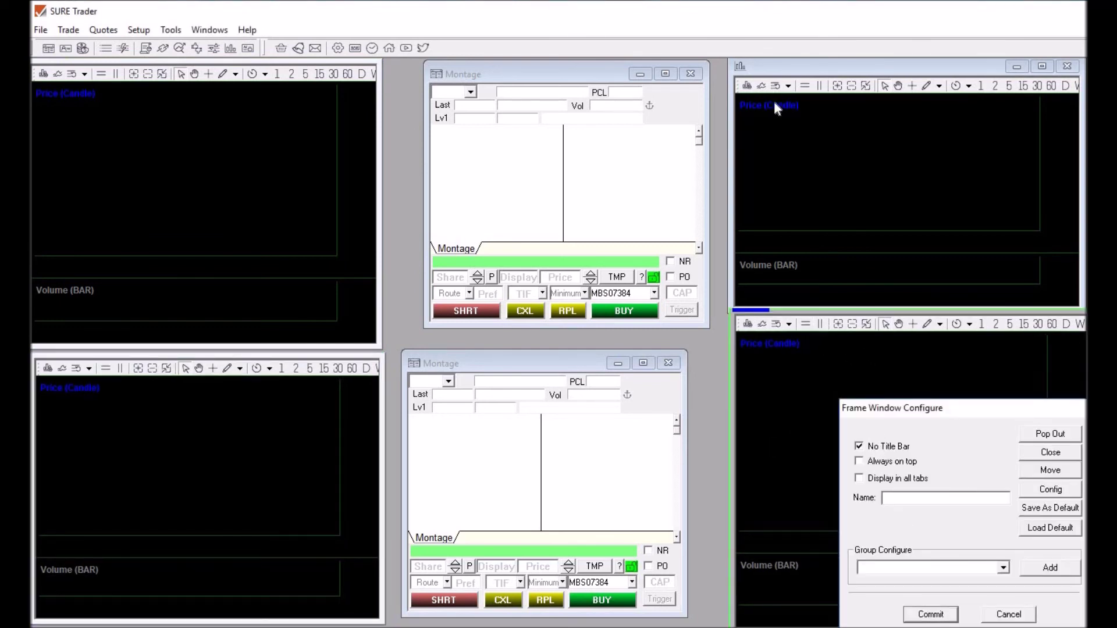
double_click(790, 73)
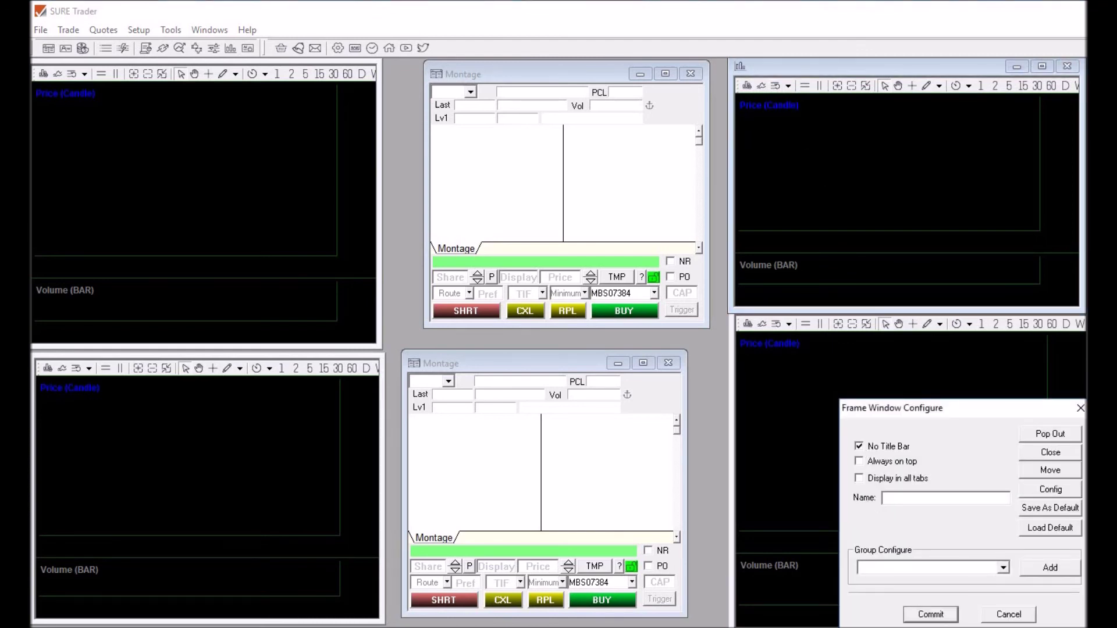
click(932, 615)
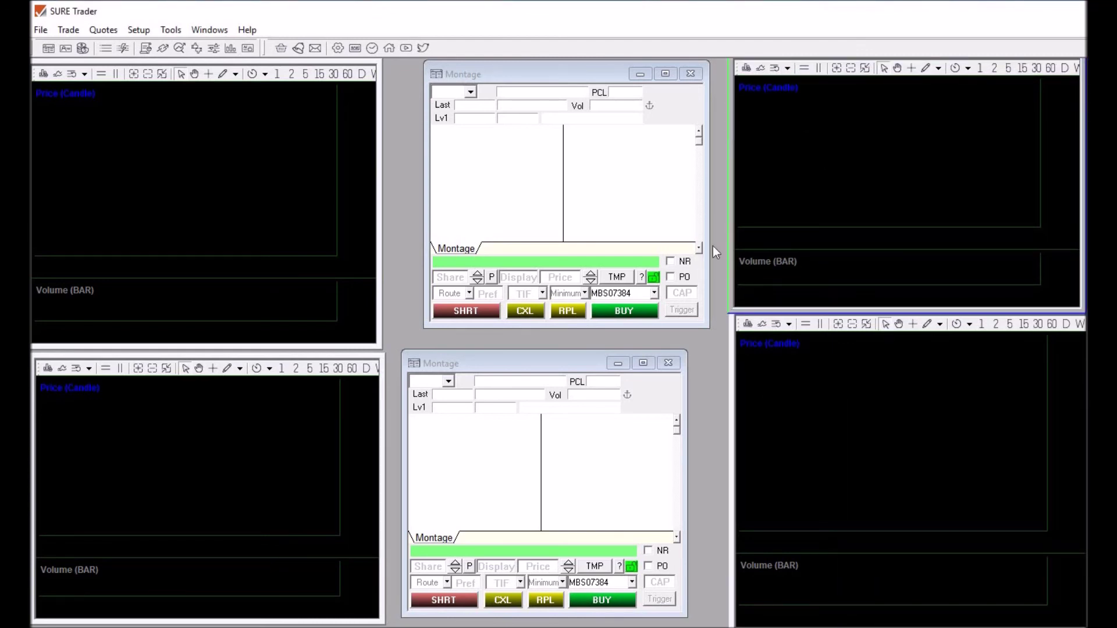
Step: Shift the lower-right chart slightly down and extend the upper-right chart to meet it
click(801, 370)
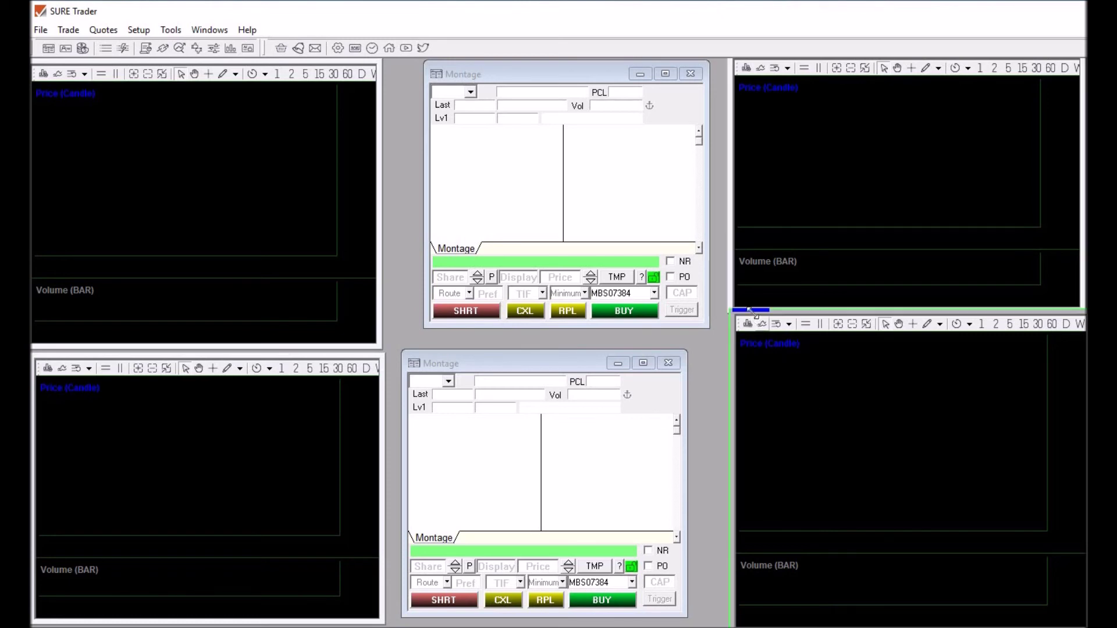
mouse_move(798, 323)
mouse_down()
mouse_move(803, 349)
mouse_move(803, 321)
mouse_move(803, 333)
mouse_up()
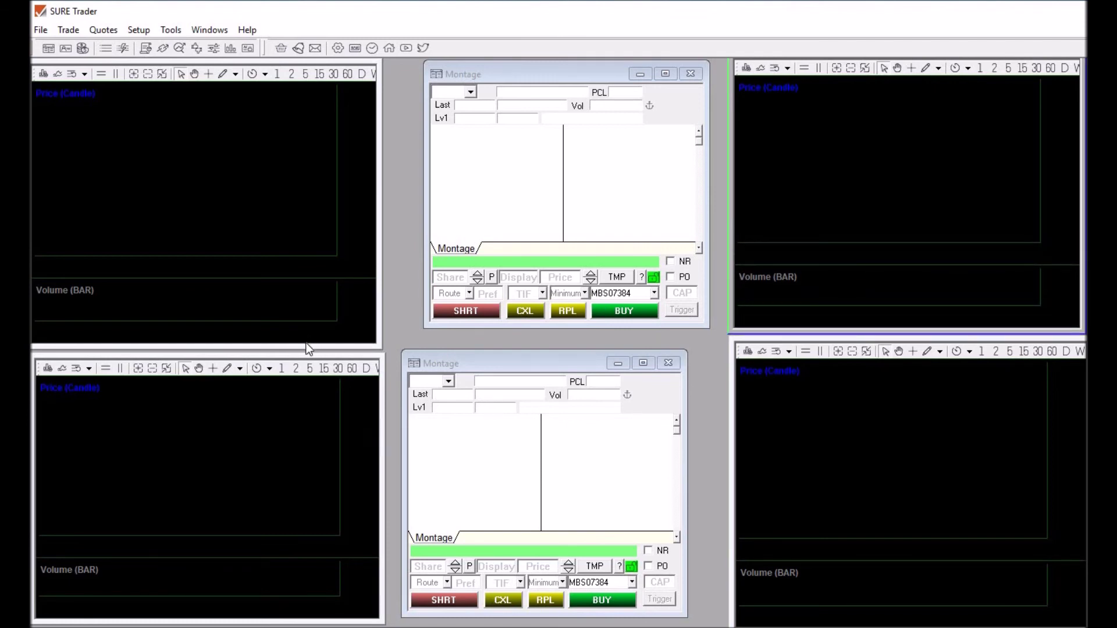
Step: Shorten the upper-left chart to match the upper-right one, and fit the lower-left chart between it and the workspace's lower edge
drag(303, 344, 302, 335)
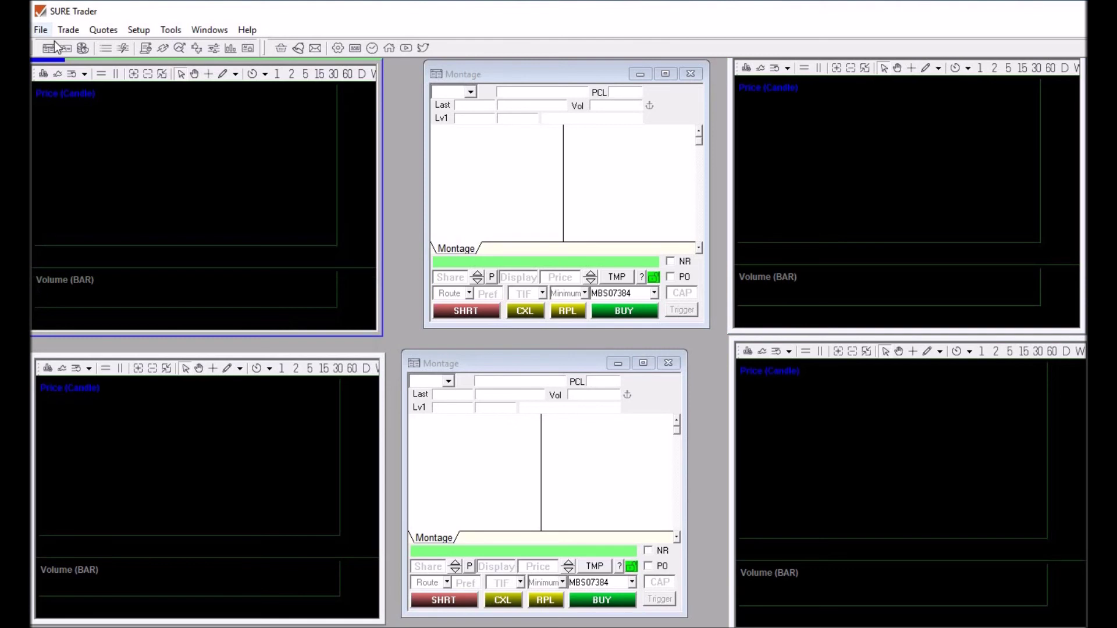
drag(57, 64, 759, 58)
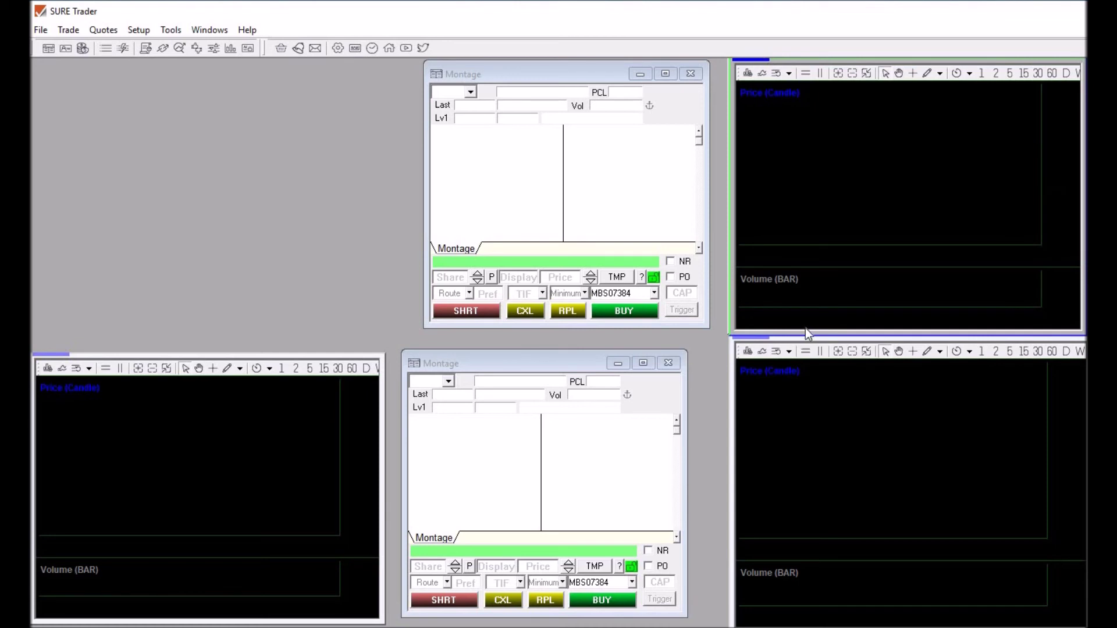
drag(805, 331, 804, 325)
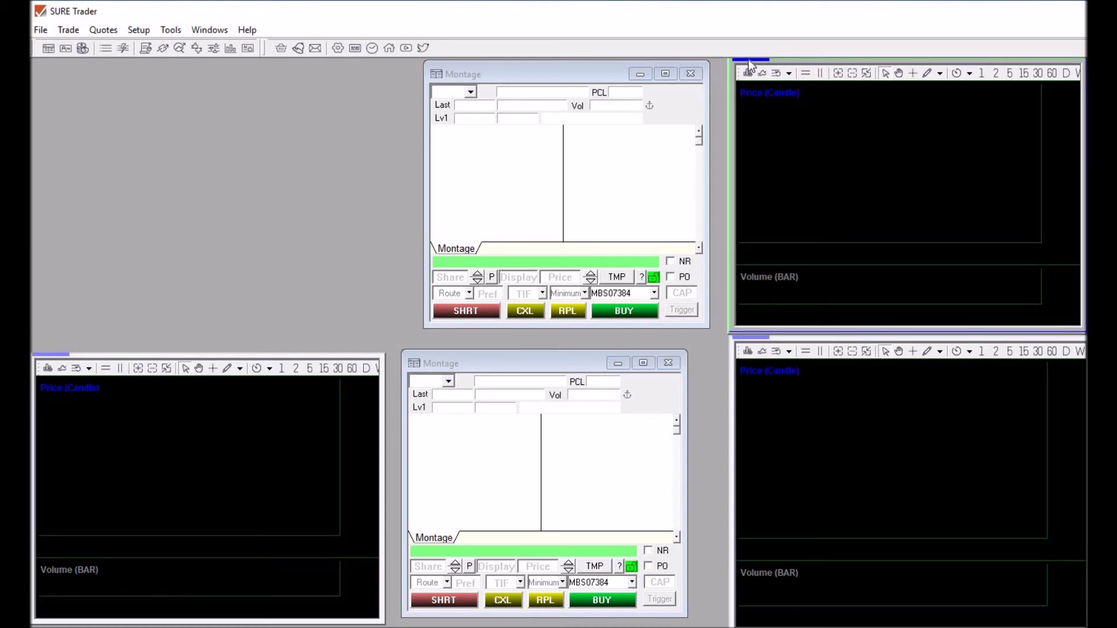
drag(748, 59, 58, 64)
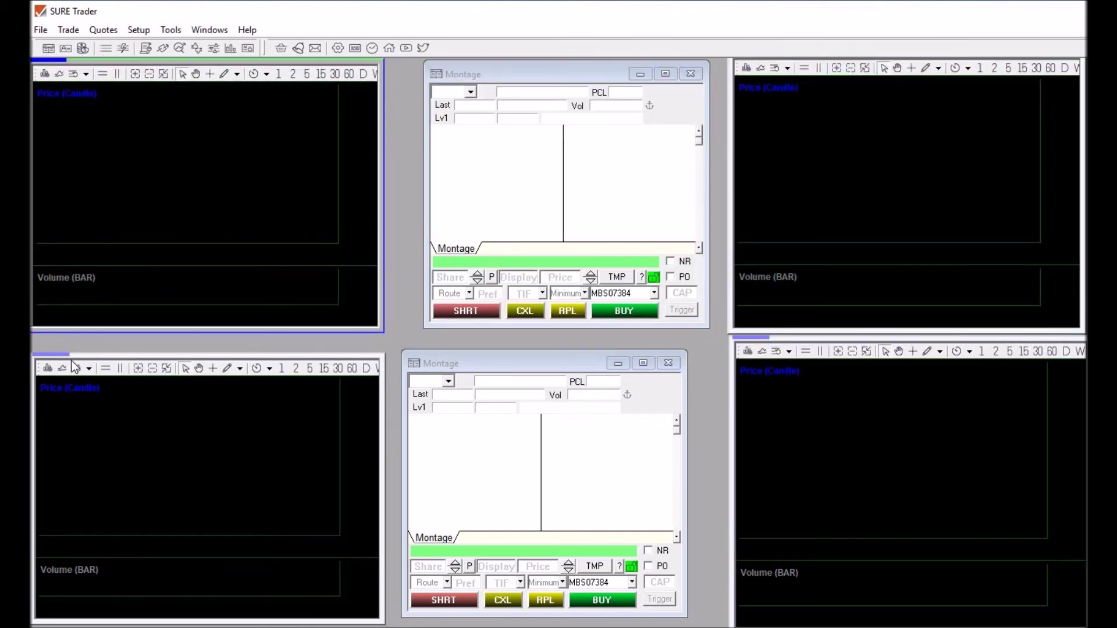
drag(56, 355, 60, 335)
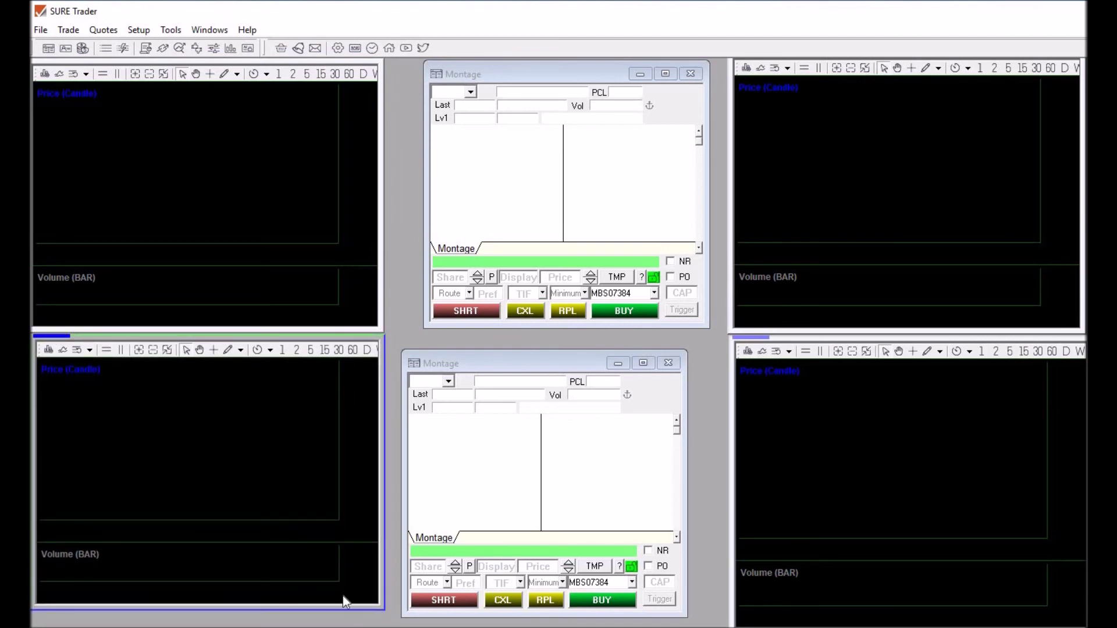
drag(341, 607, 341, 623)
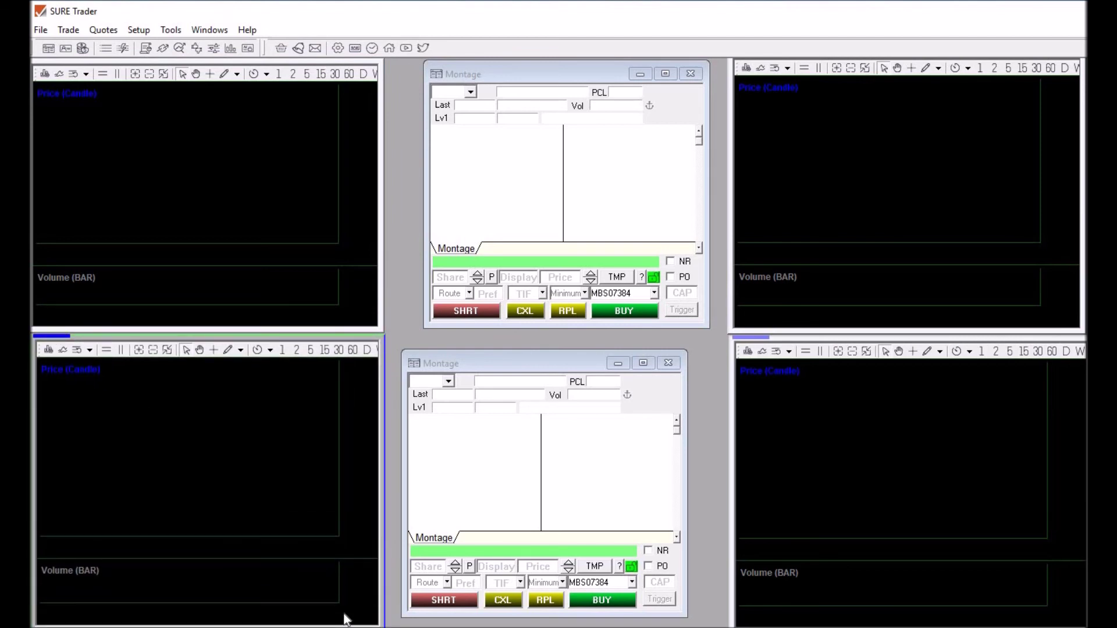
Step: Narrow the lower Montage window to its order controls and place it beside the lower-left chart
click(655, 524)
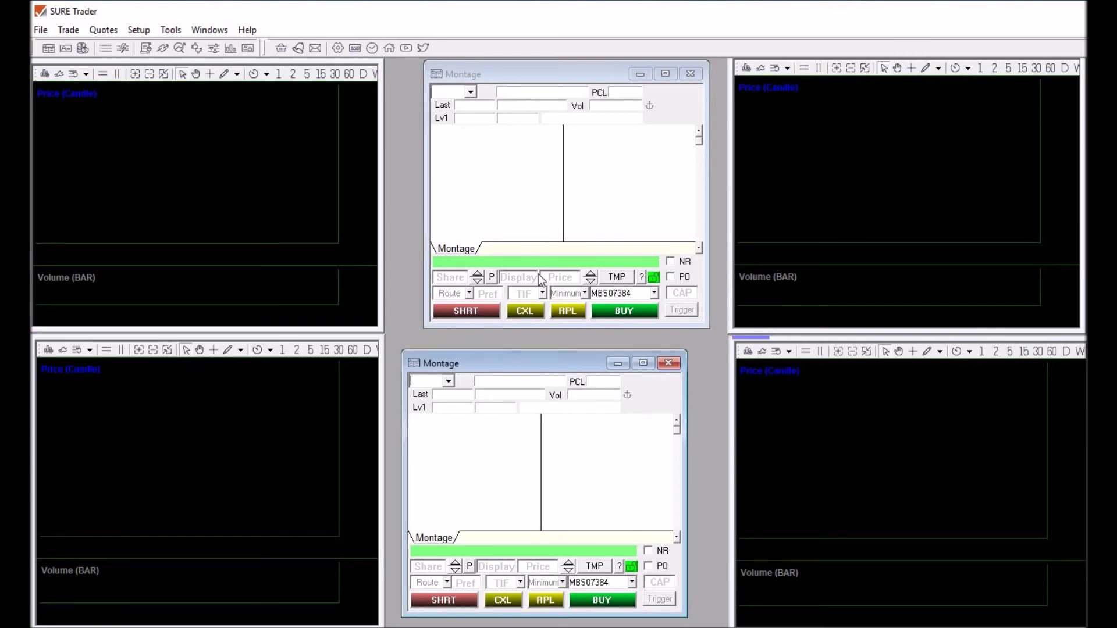
drag(487, 367, 525, 371)
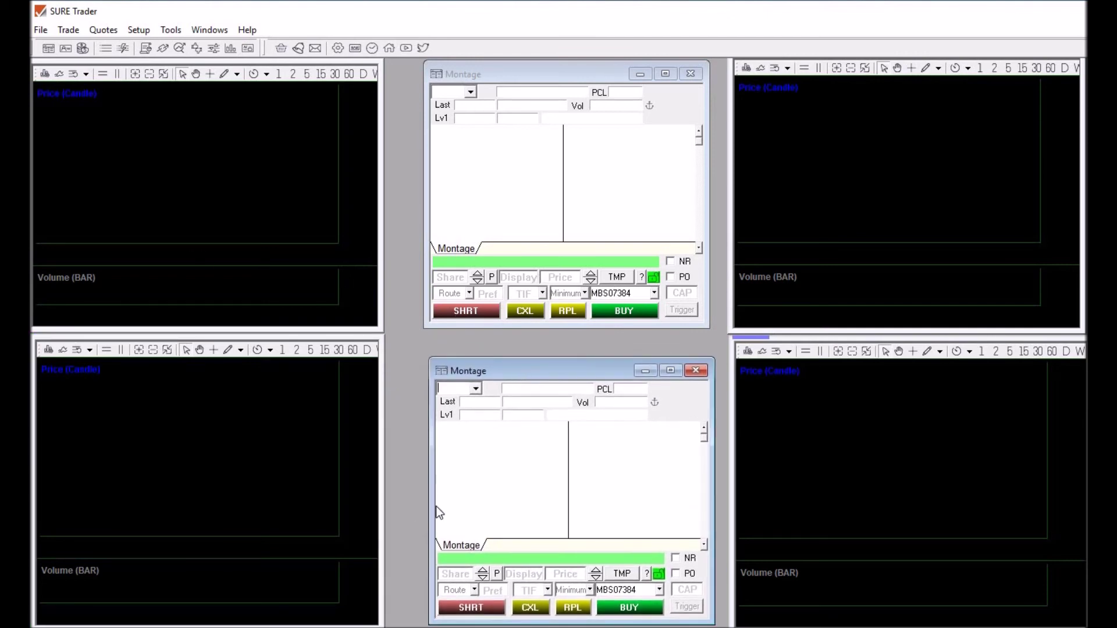
drag(431, 507, 477, 510)
drag(533, 374, 449, 378)
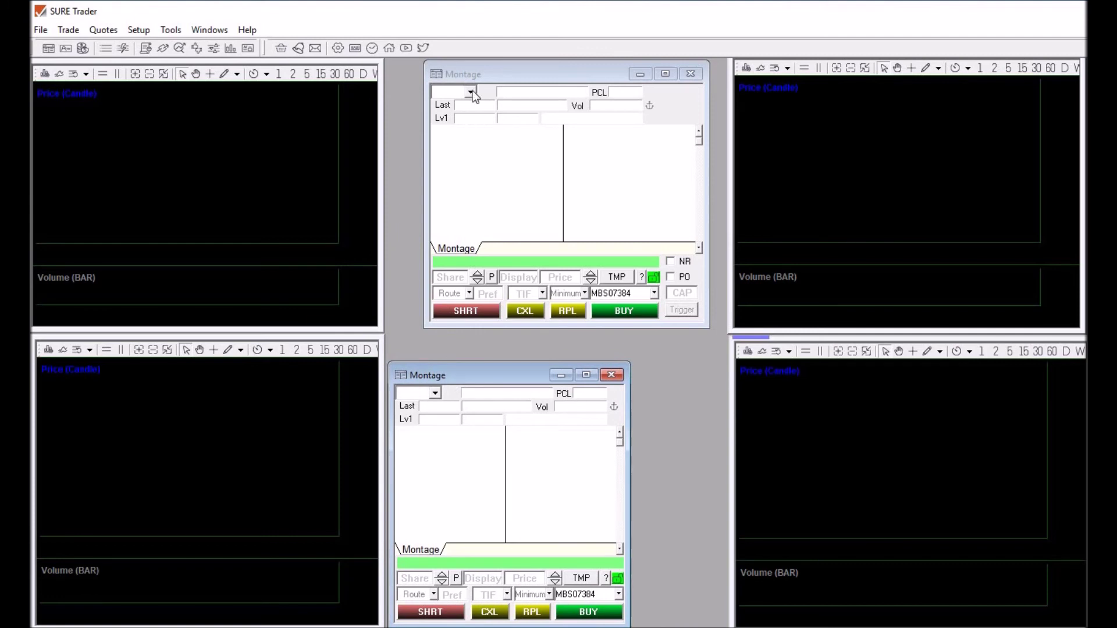
Step: Place the upper Montage beside the upper-left chart at the lower Montage's width, and extend the lower Montage up to meet it
drag(458, 78, 439, 78)
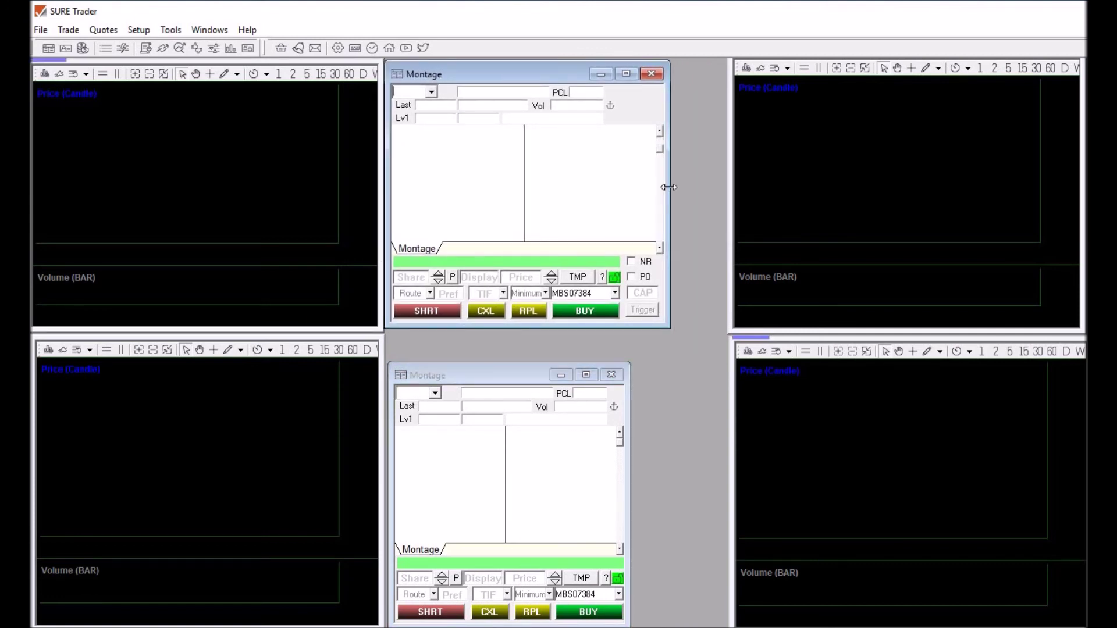
drag(670, 188, 627, 194)
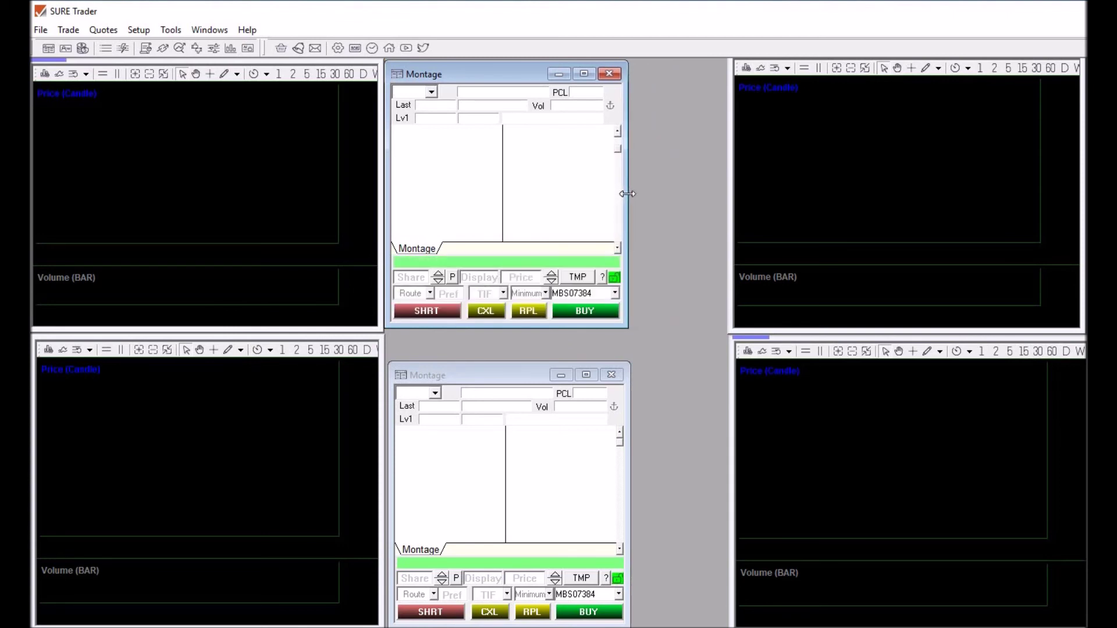
drag(545, 363, 529, 337)
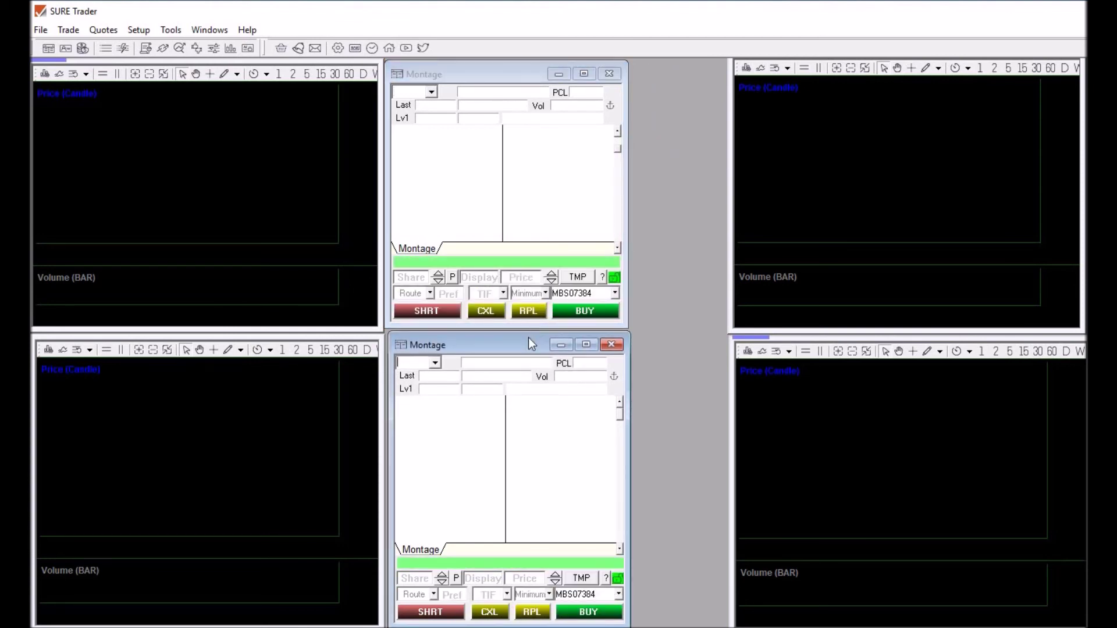
Step: Apply the No Title Bar option to both Montage windows
right_click(877, 446)
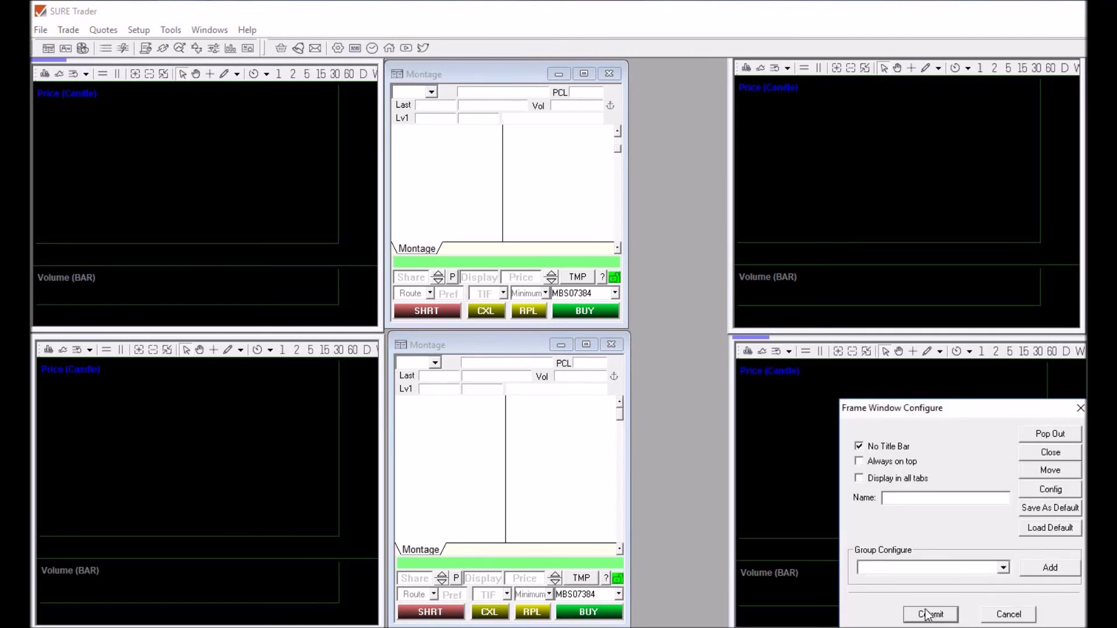
click(928, 615)
right_click(786, 390)
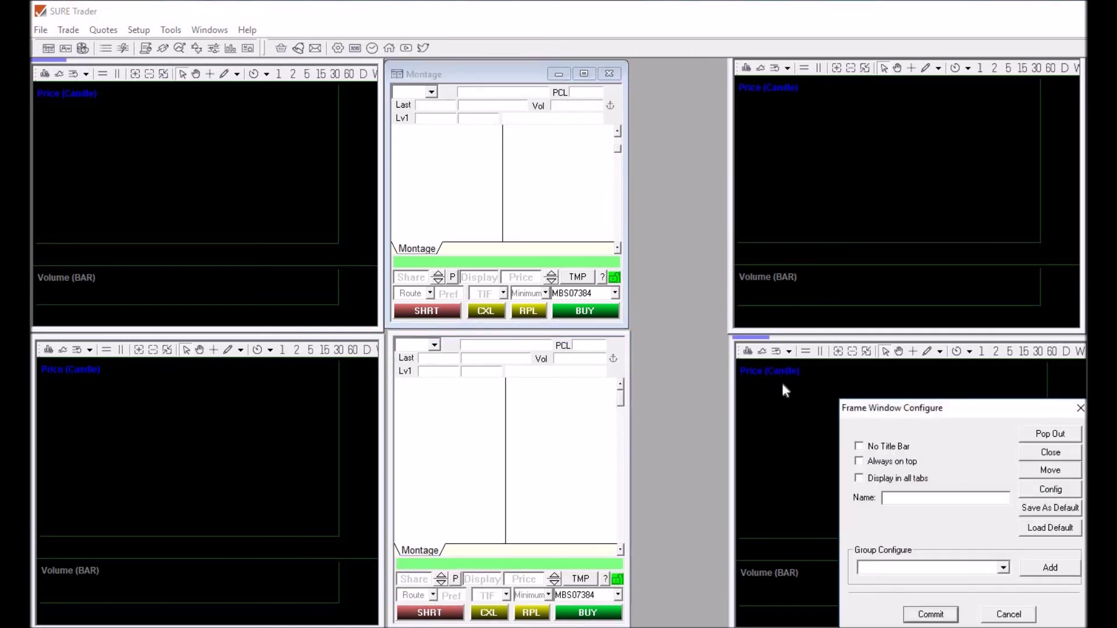
click(942, 616)
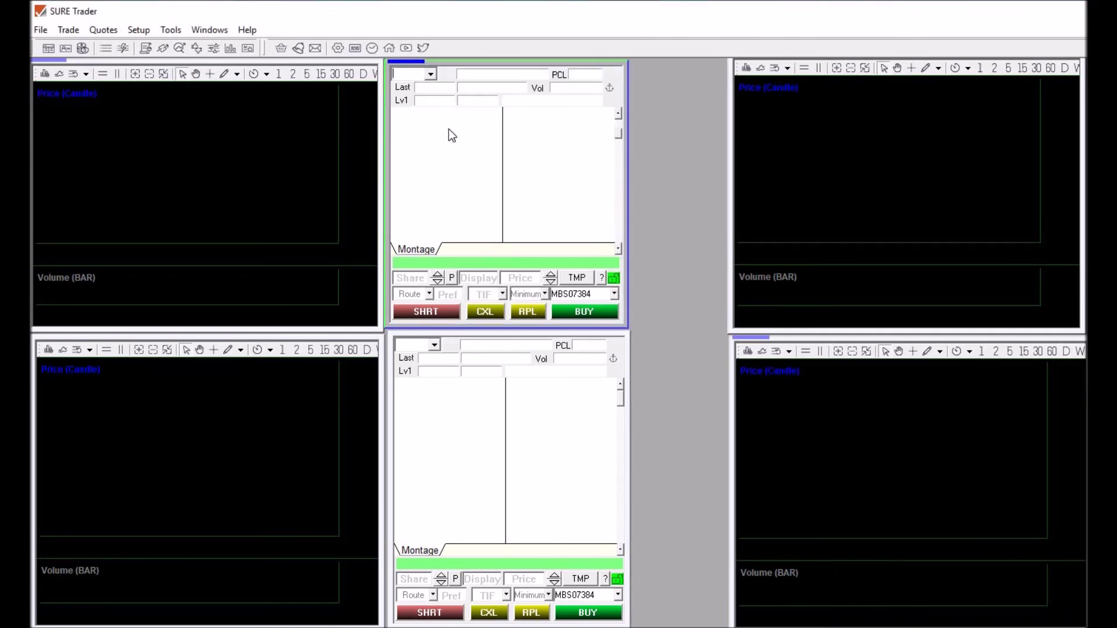
Step: Align the lower Montage window with the upper one's left edge and trim its width to match
click(404, 340)
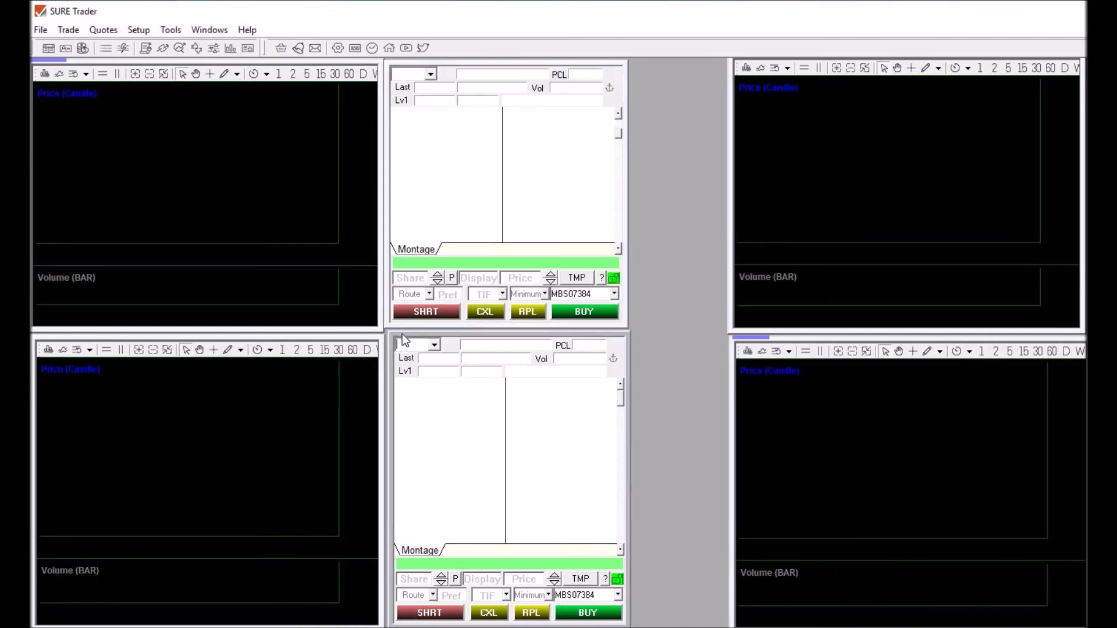
click(388, 338)
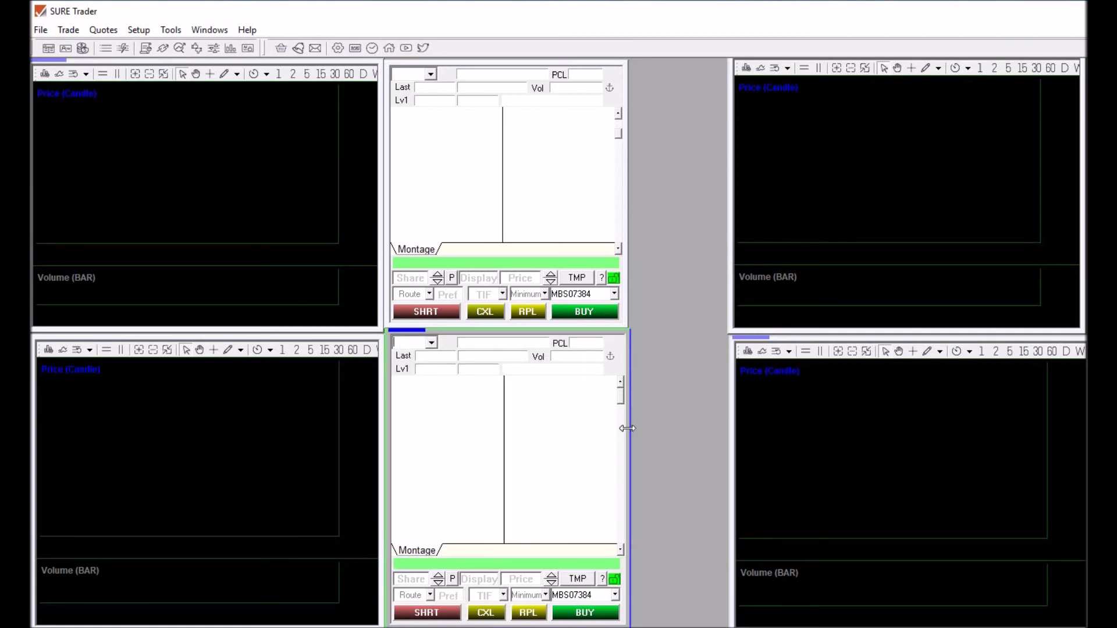
drag(627, 428, 623, 428)
click(749, 358)
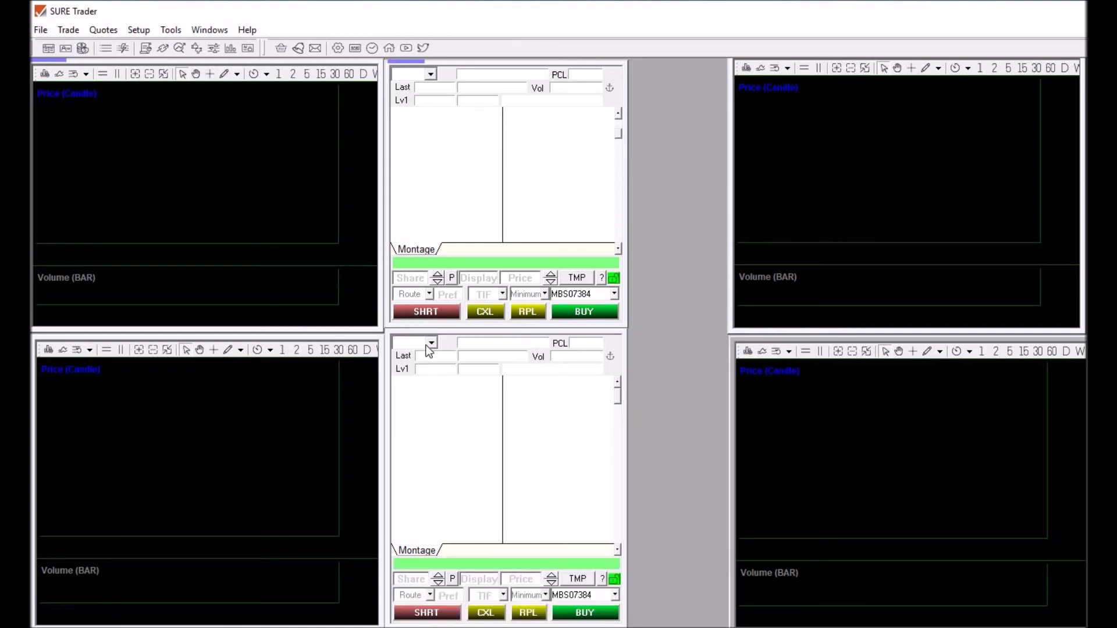
Step: Open a Time & Sale window, narrow it and place it beside the upper Montage in the free middle column
click(135, 29)
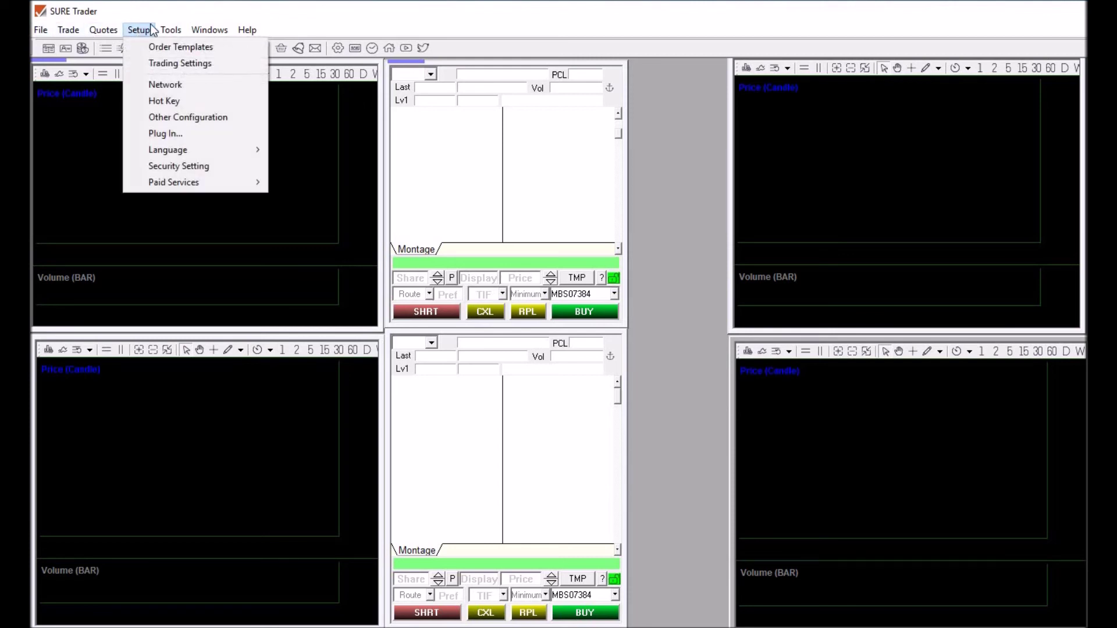
mouse_move(172, 31)
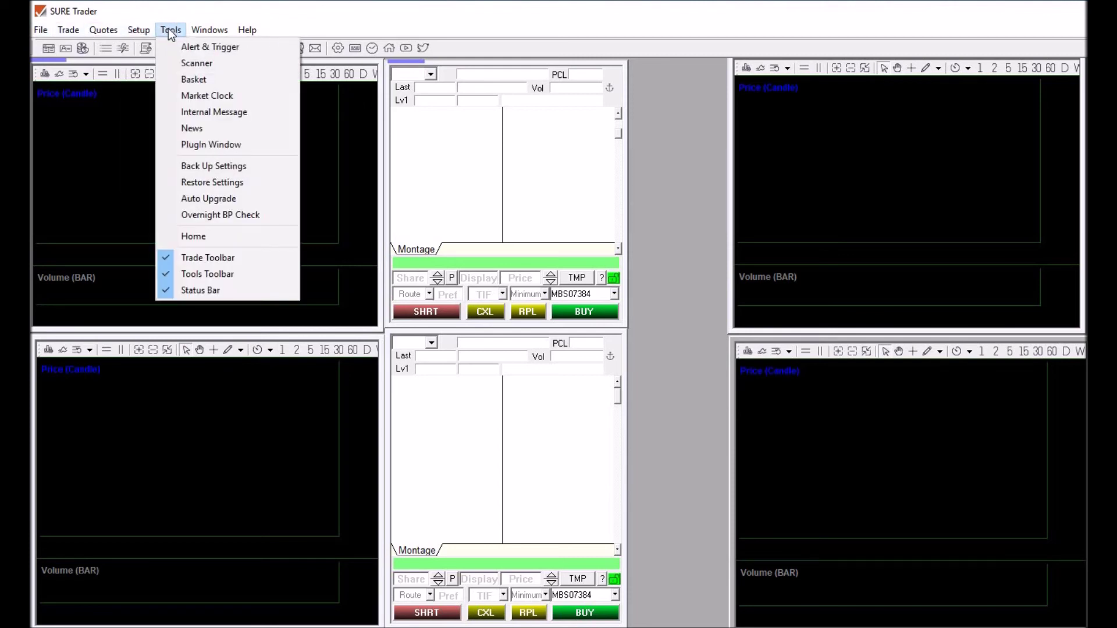
mouse_move(117, 35)
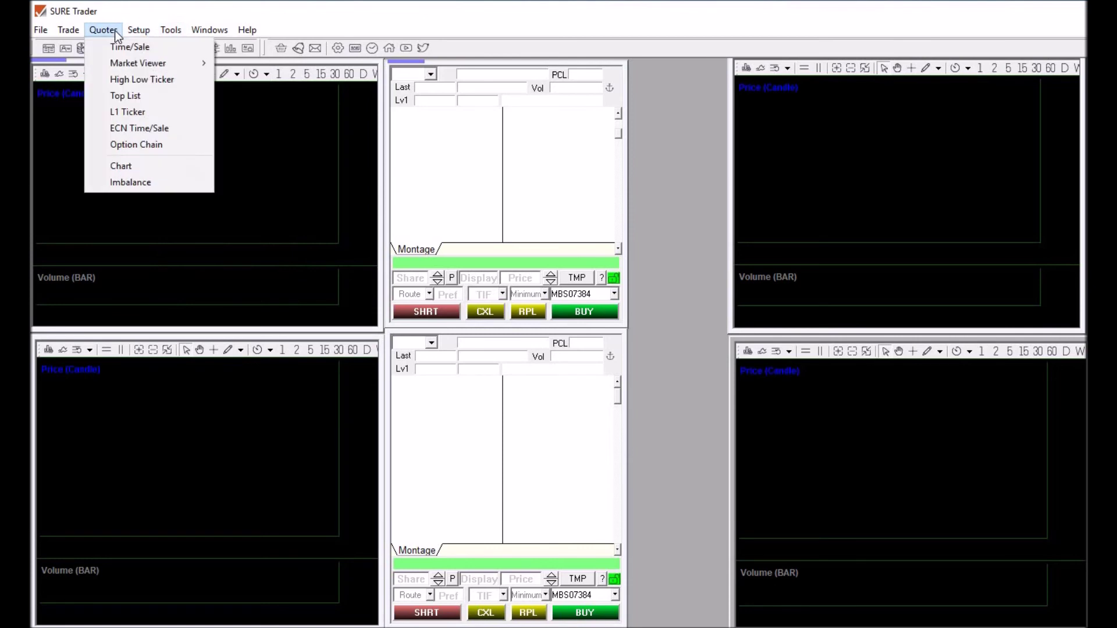
key(Return)
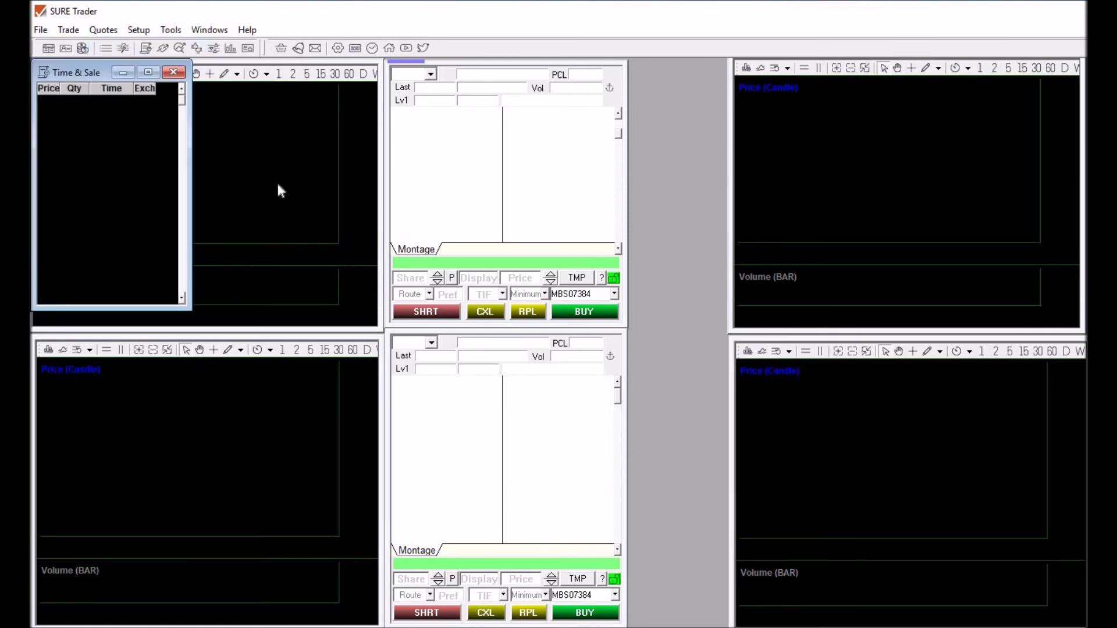
drag(95, 76, 687, 73)
drag(783, 158, 749, 153)
click(650, 76)
click(746, 154)
drag(769, 154, 781, 154)
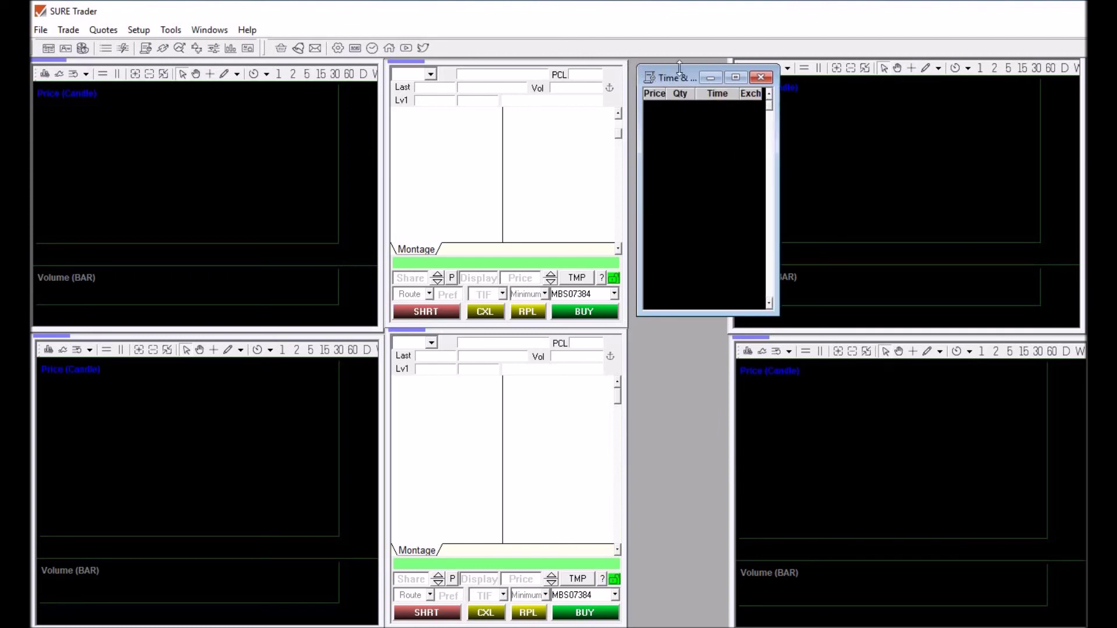
drag(680, 74, 671, 69)
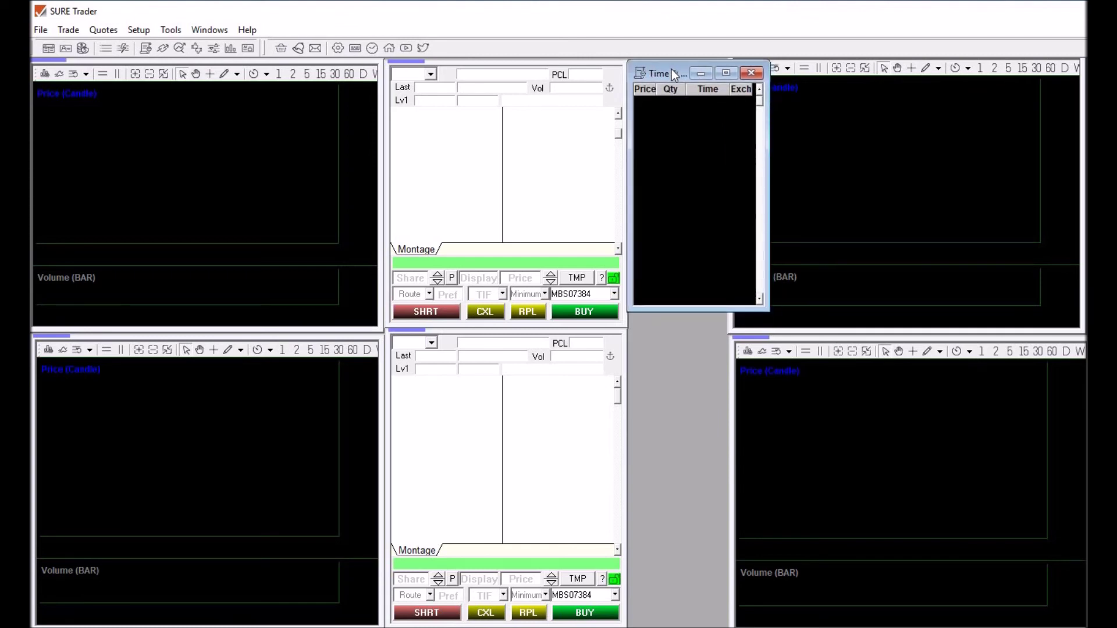
Step: Apply No Title Bar to the Time & Sale window and fit it to the upper Montage's height and the free column's width
drag(661, 307, 662, 324)
drag(768, 257, 738, 259)
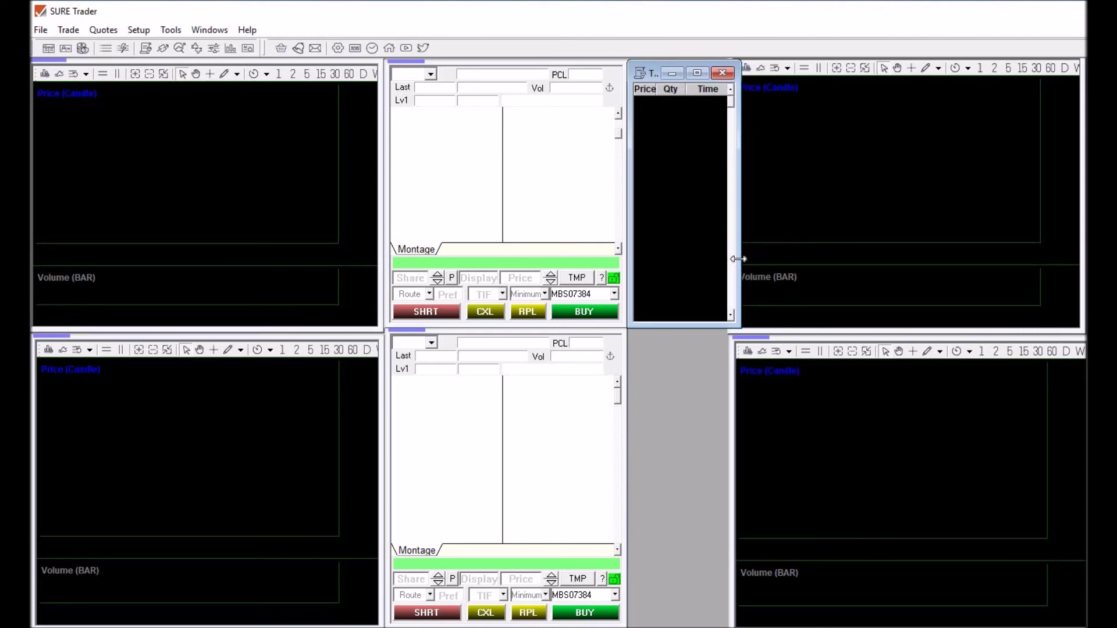
click(644, 71)
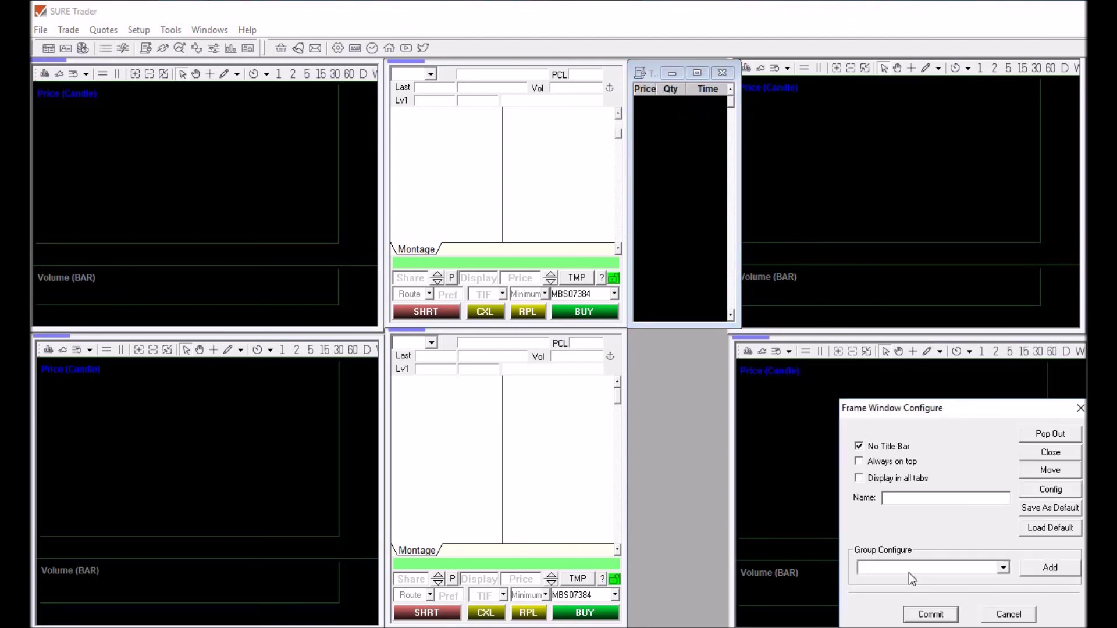
key(Return)
drag(738, 217, 728, 220)
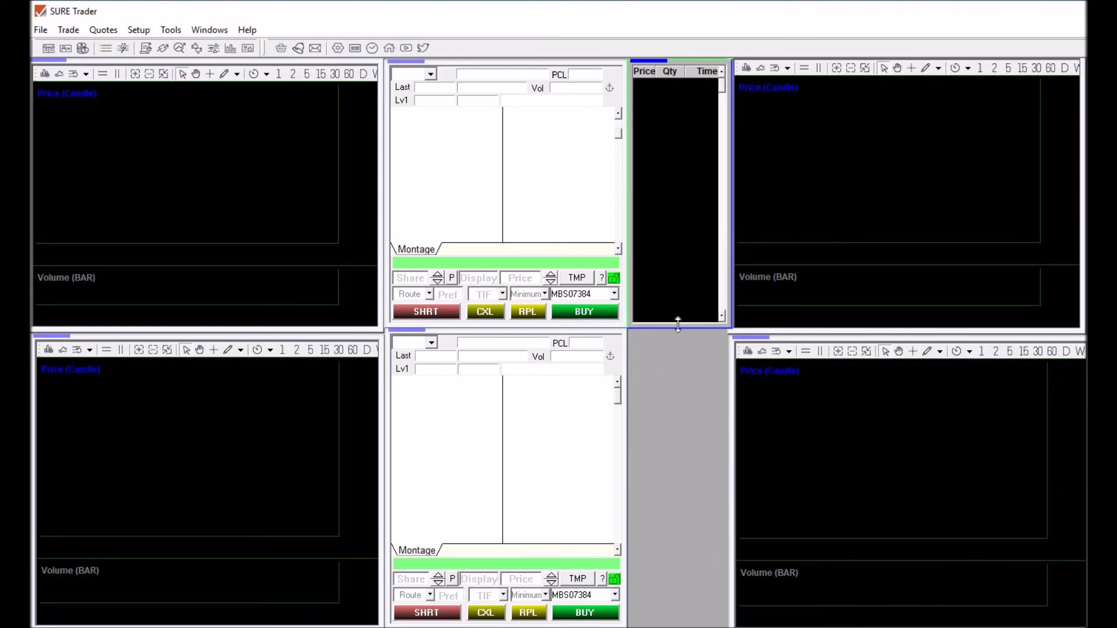
Step: Open a second Time & Sale window, place it directly below the first one and apply the No Title Bar option
click(99, 31)
click(130, 46)
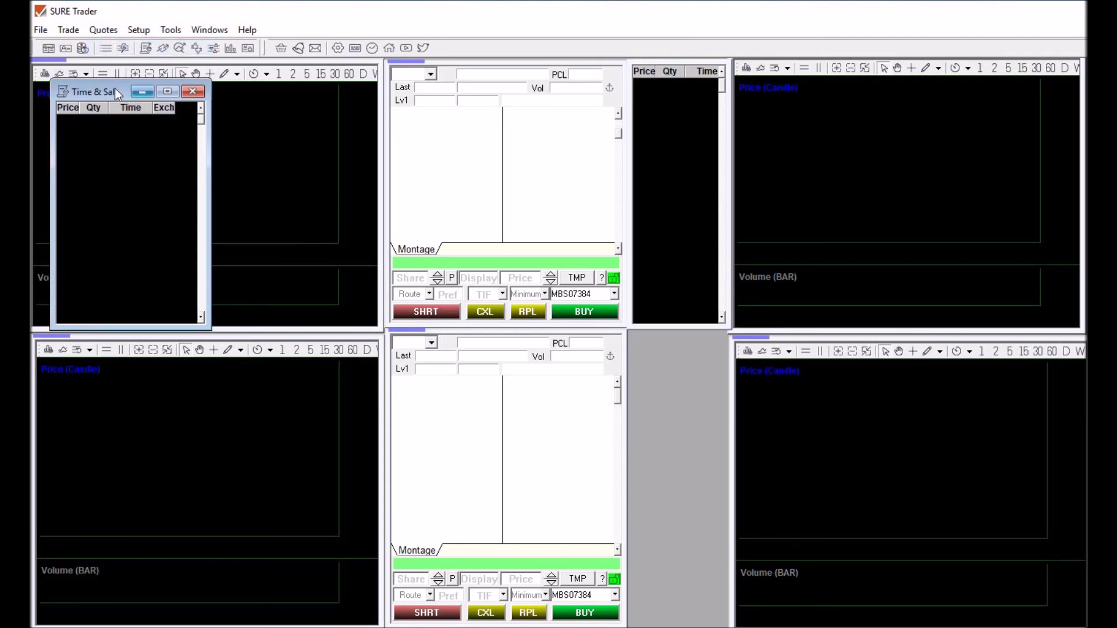
drag(707, 413, 688, 344)
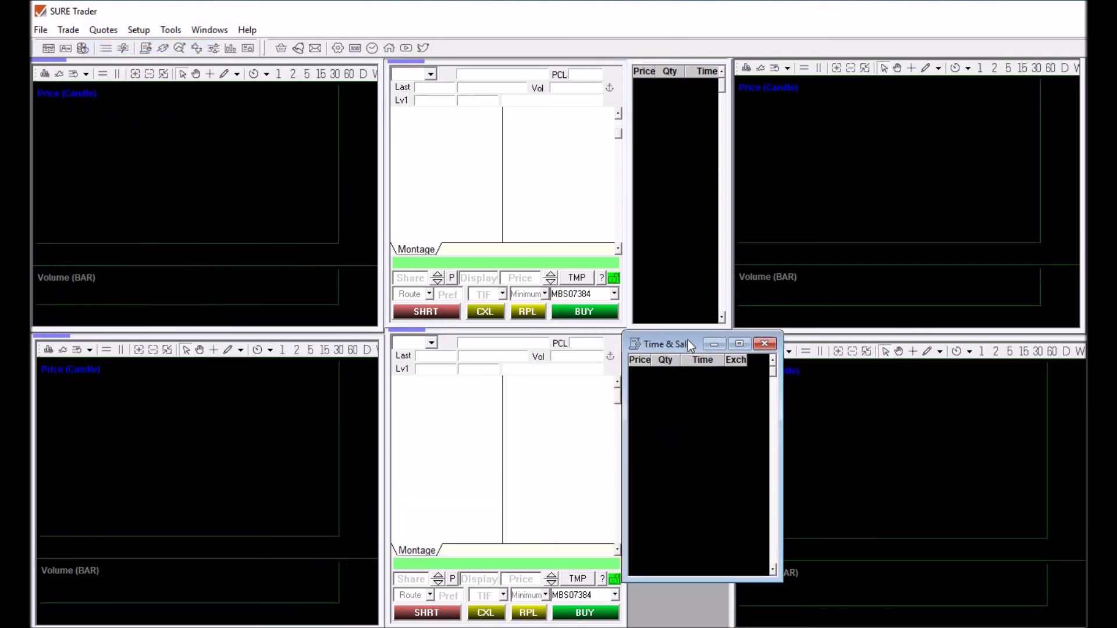
right_click(688, 343)
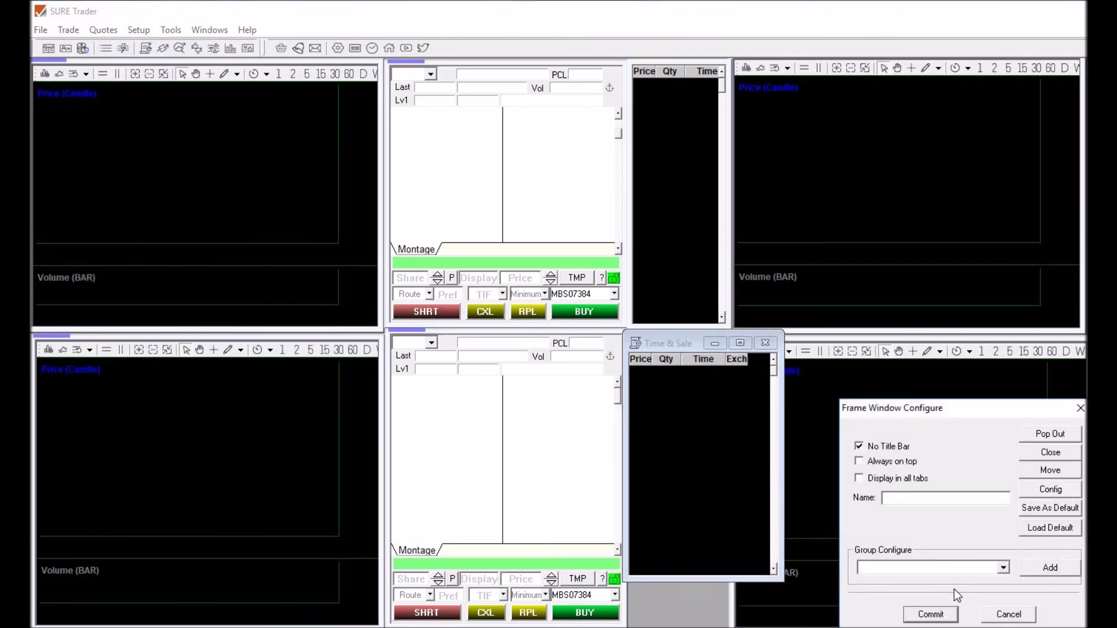
click(930, 612)
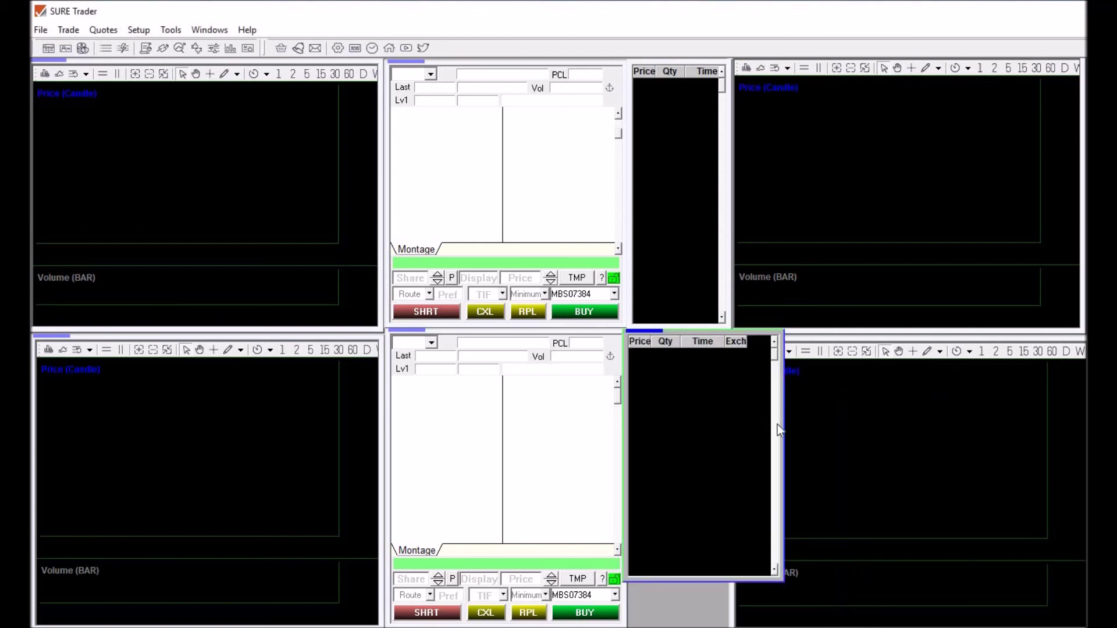
Step: Resize the lower Time & Sale window to fill the gap between the lower Montage and the lower-right chart
drag(764, 428, 730, 430)
drag(673, 591, 674, 626)
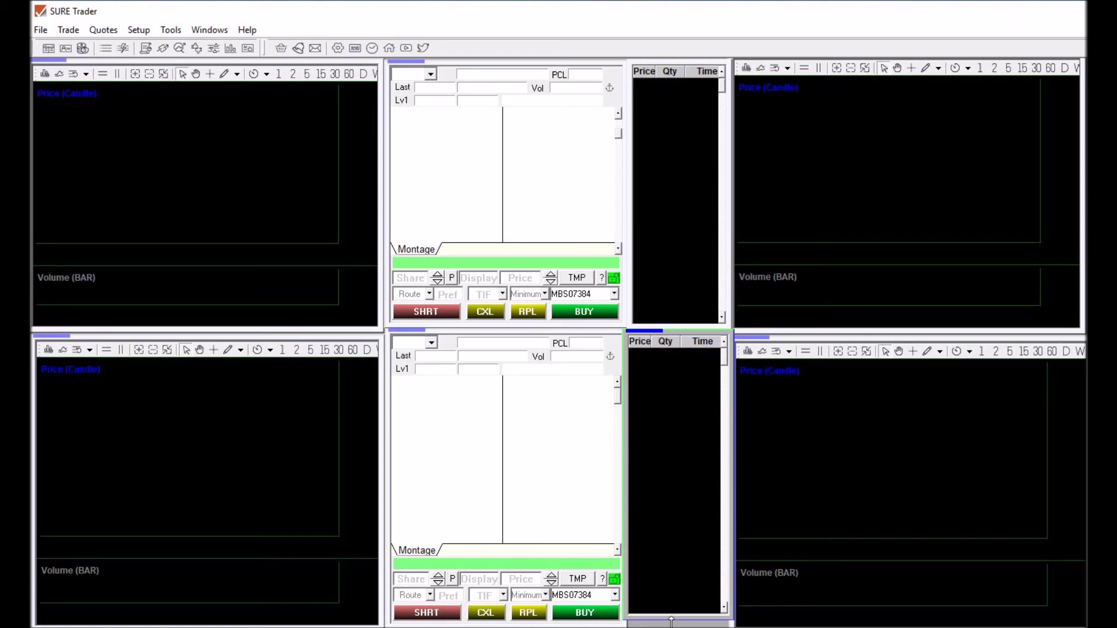
click(840, 469)
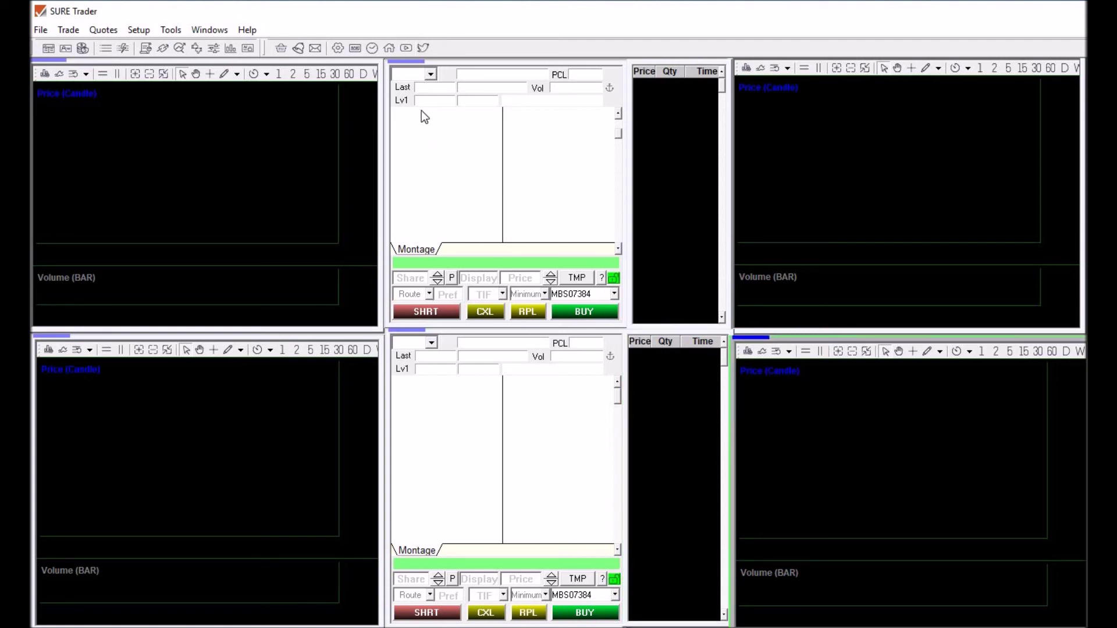
Step: Load the symbol AAPL in the upper Montage window
click(411, 80)
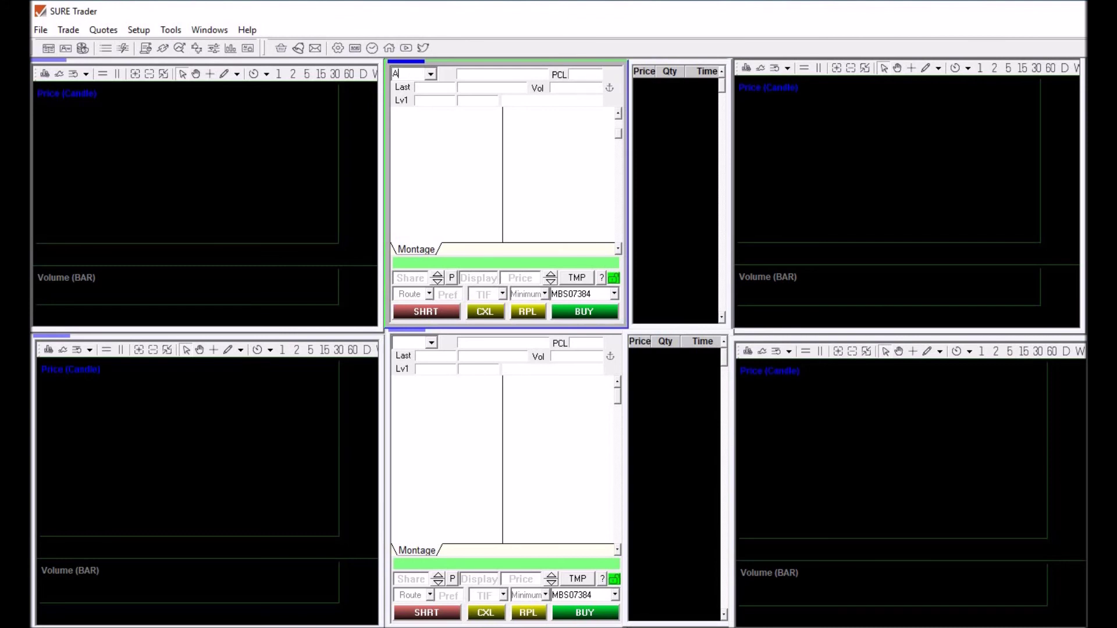
text(APPL)
key(Return)
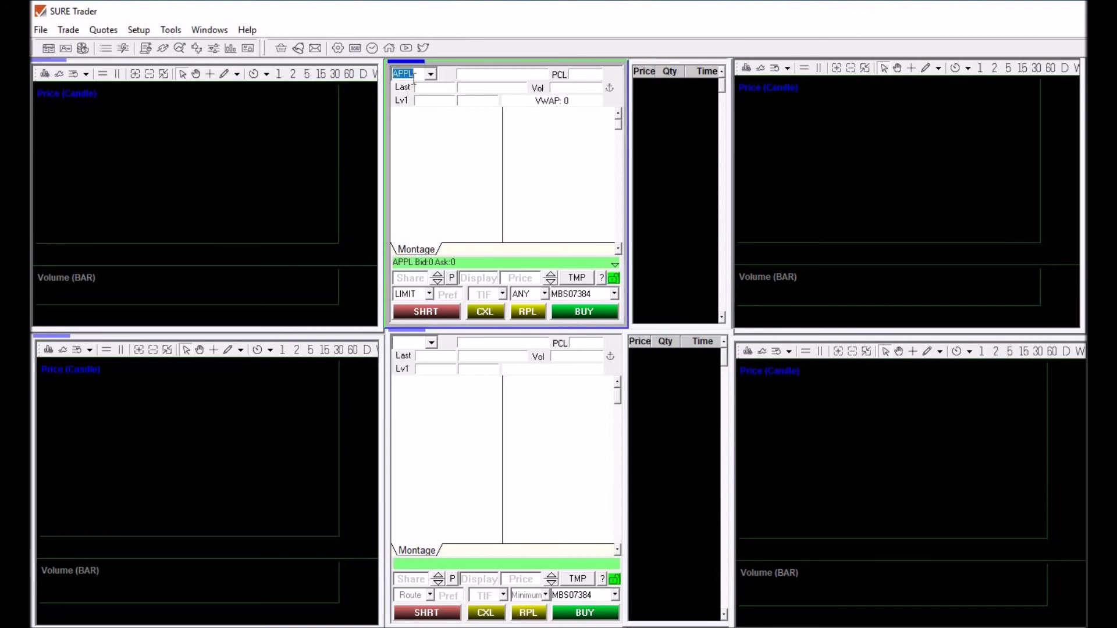
text(AAPL)
key(Return)
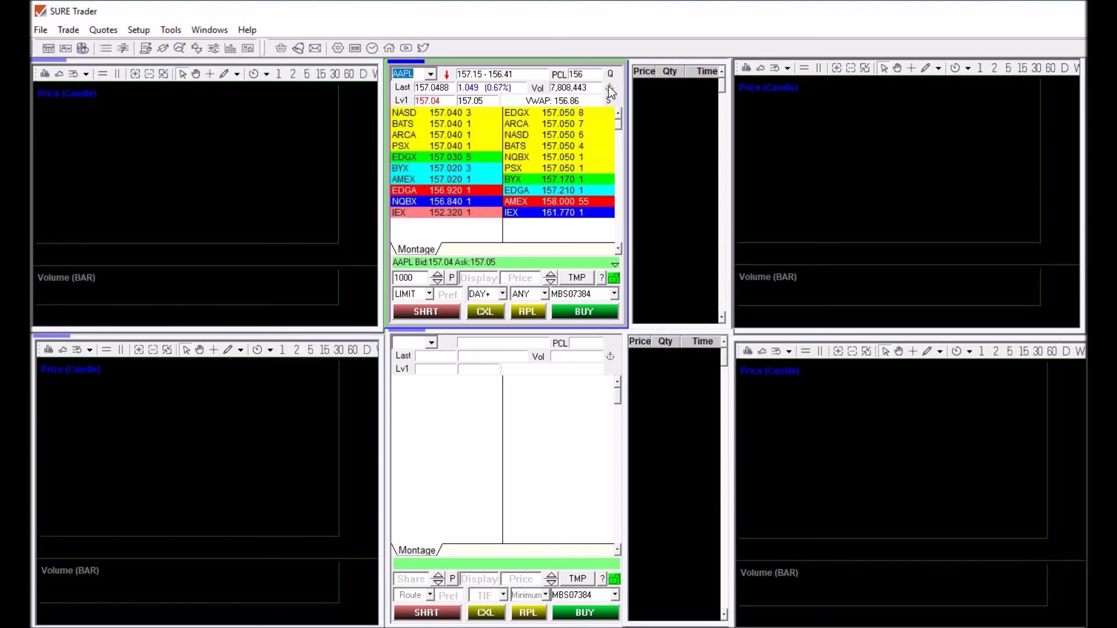
Step: Link the upper Montage to both upper charts and to the upper Time & Sale window using its anchor
drag(611, 91, 288, 143)
drag(611, 93, 777, 130)
drag(611, 90, 665, 132)
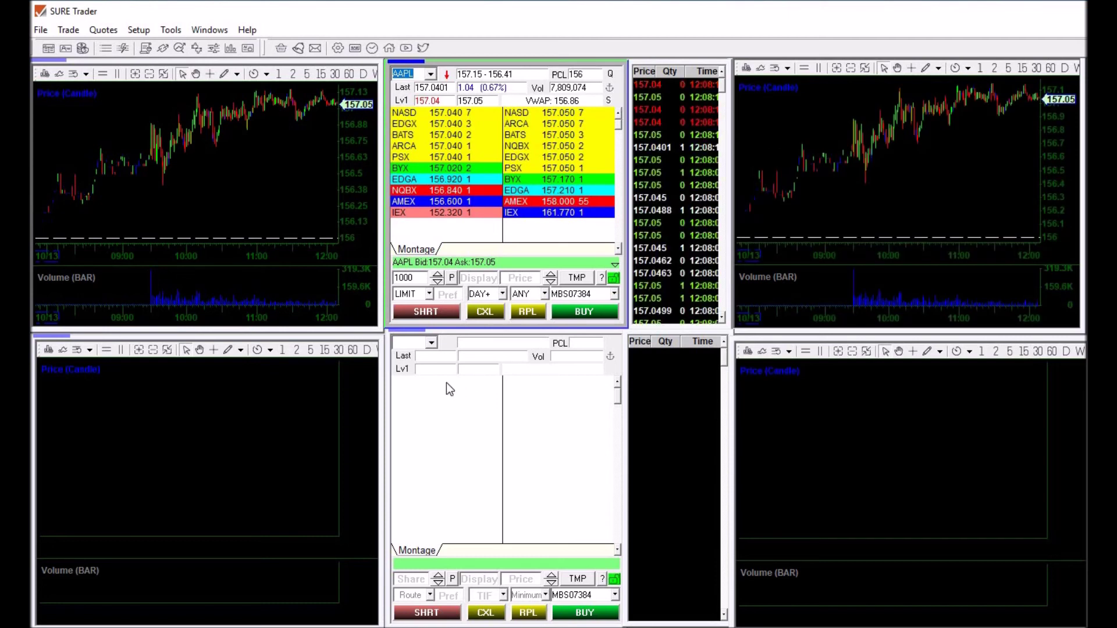
Step: Load the symbol HMNY in the lower Montage window
click(414, 345)
text(HMNY)
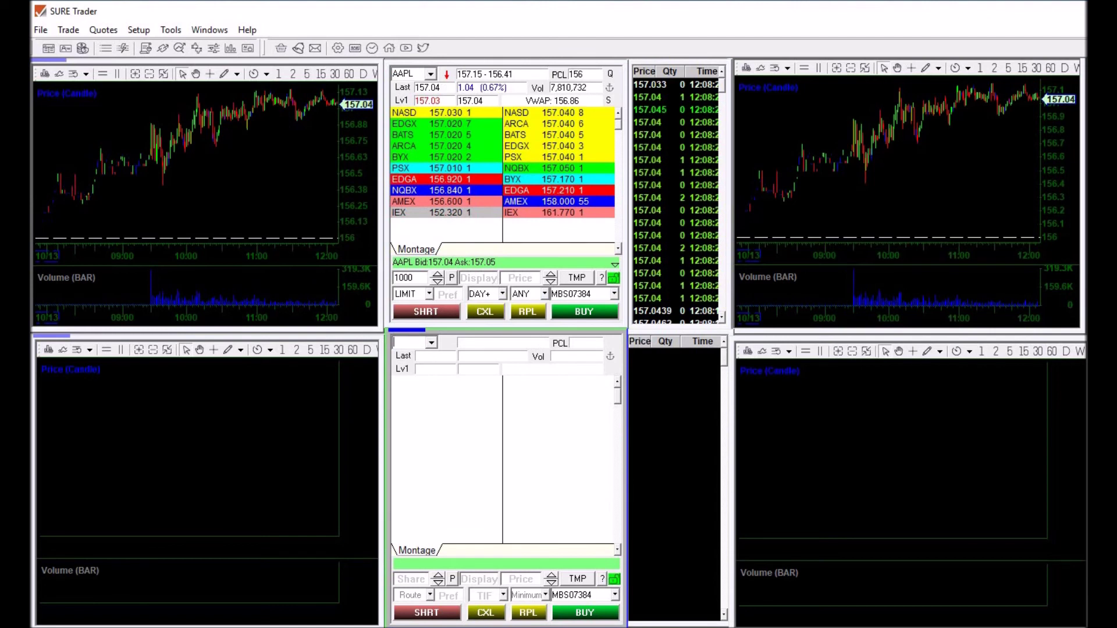
key(Return)
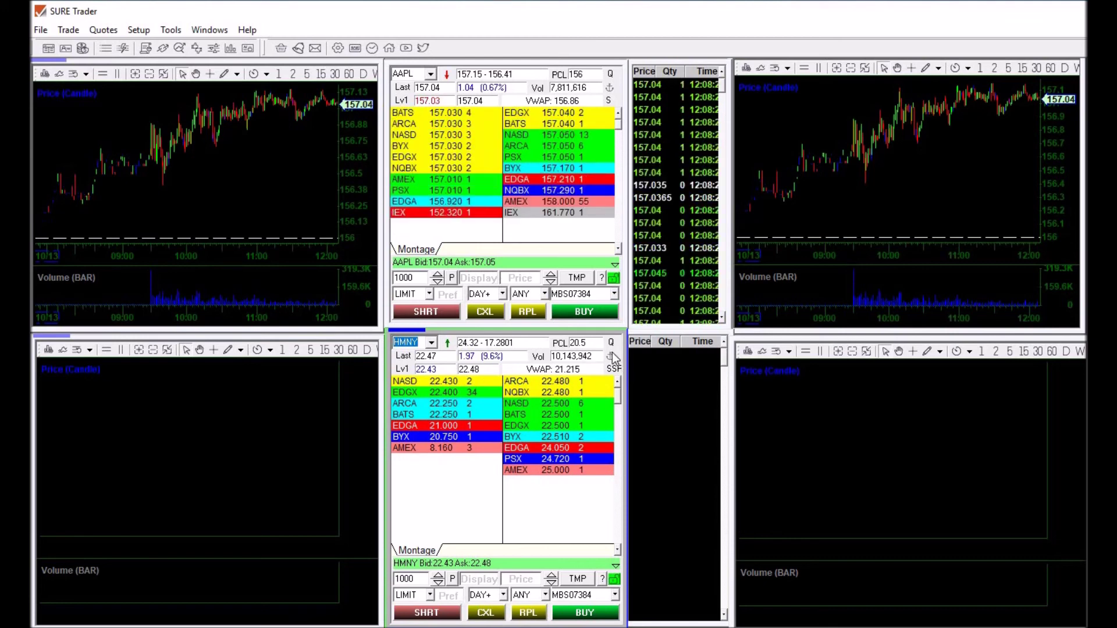
Step: Link the lower Montage to both lower charts and to the lower Time & Sale window using its anchor
drag(316, 423, 315, 424)
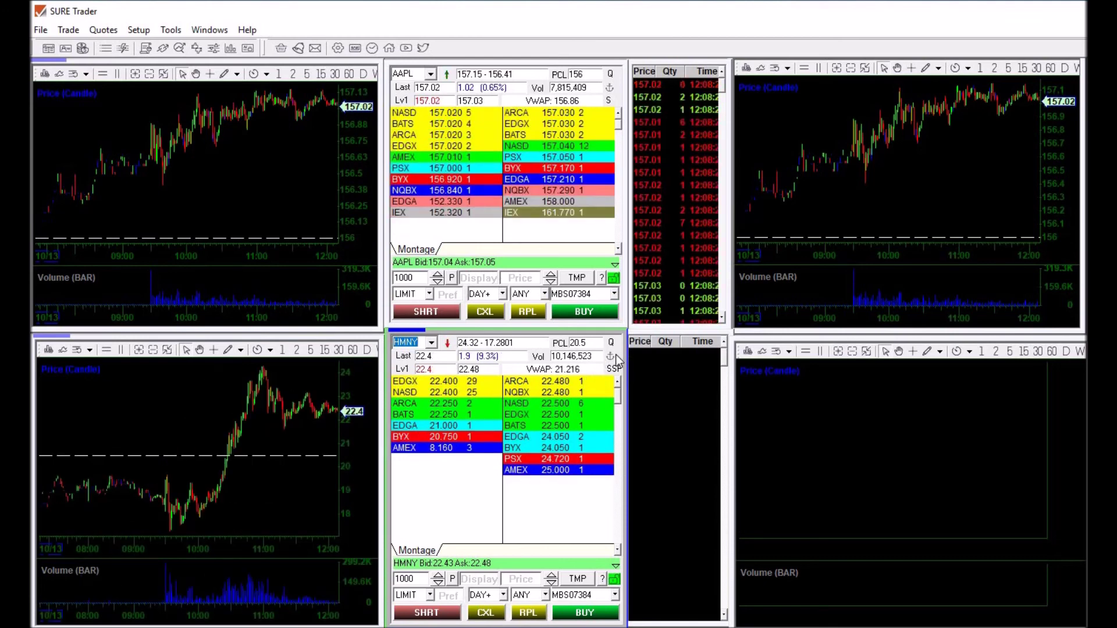
drag(621, 376, 674, 465)
drag(609, 356, 822, 416)
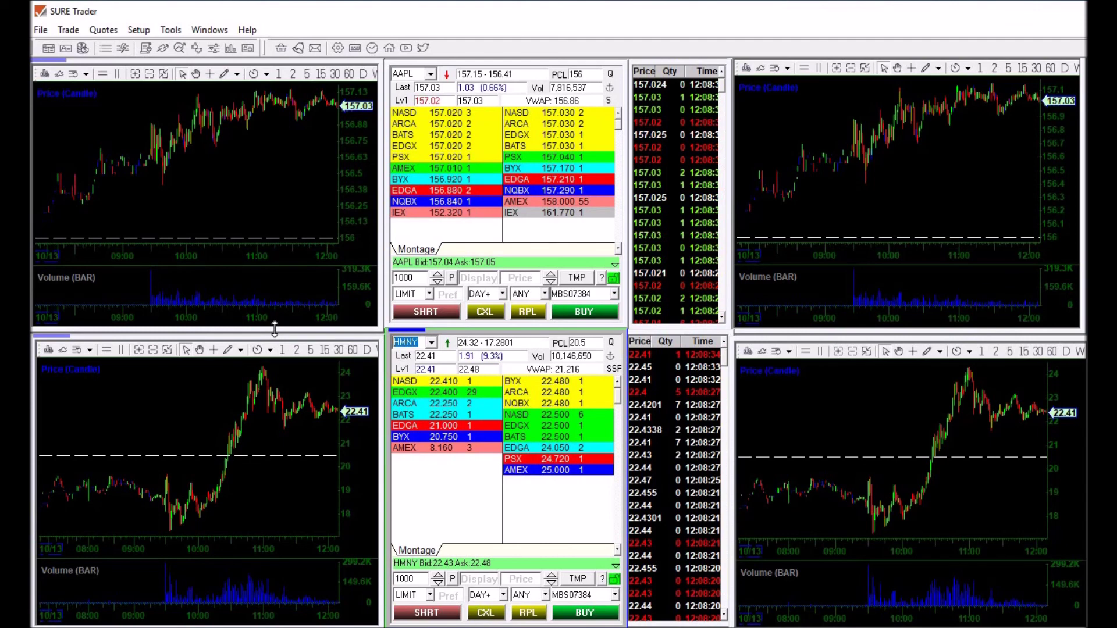
Step: Test the lower window links by loading SNCR and ROKU in the lower Montage before restoring HMNY
text(SNCR)
key(Return)
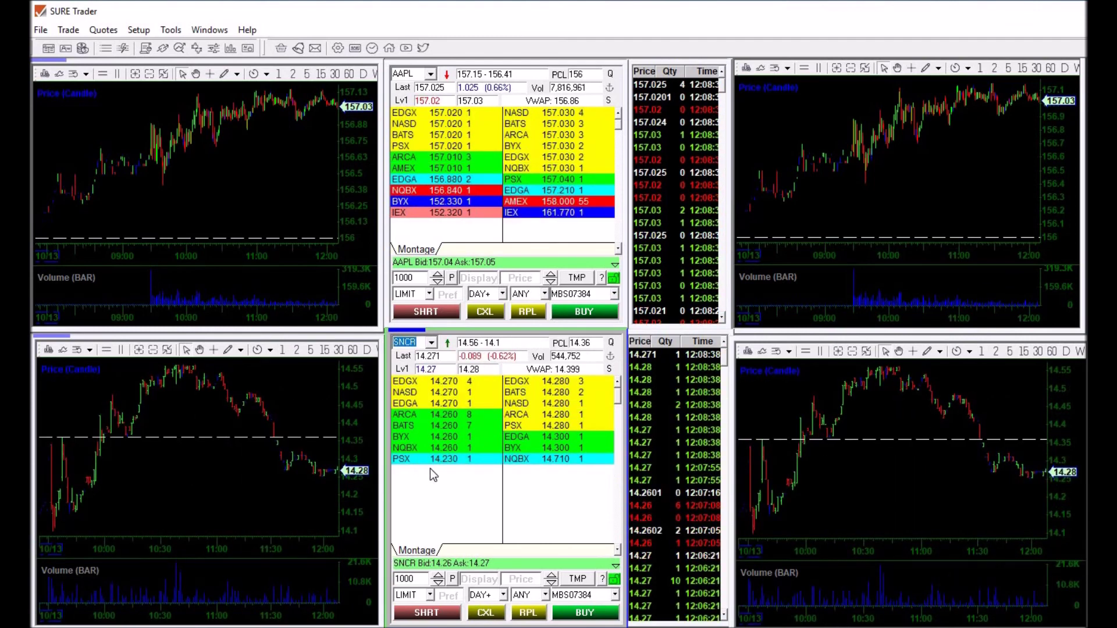
text(ROKU)
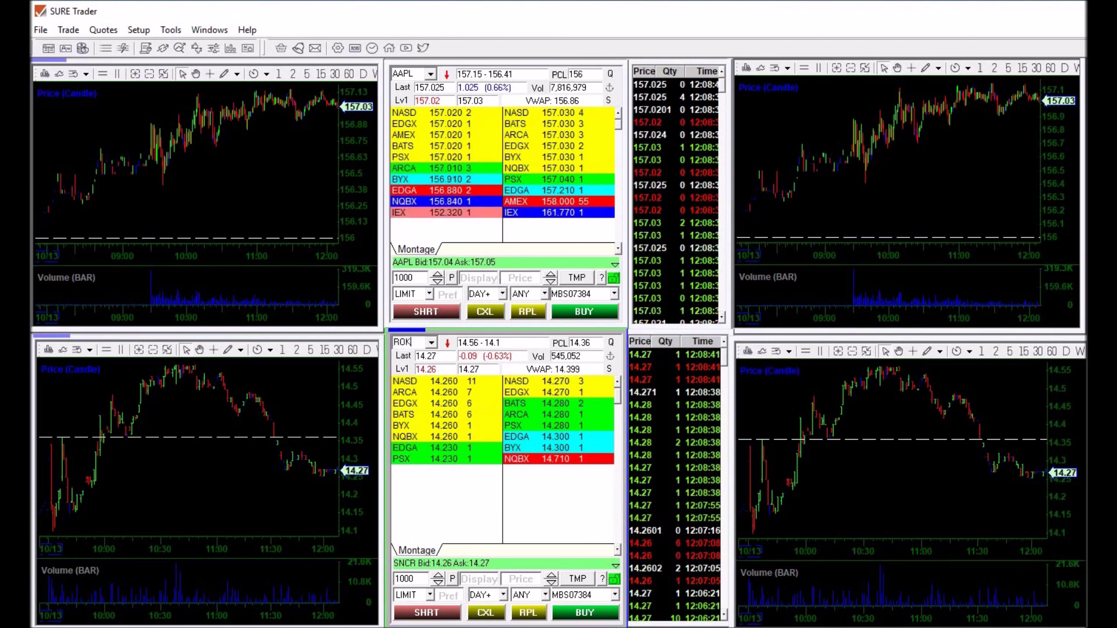
key(Return)
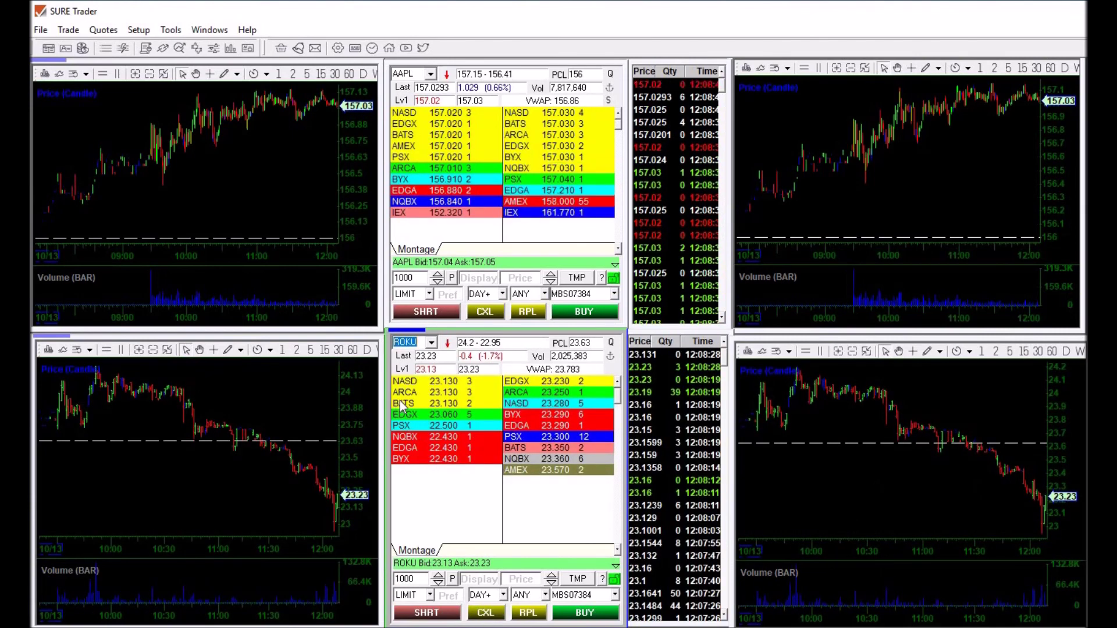
text(HMNY)
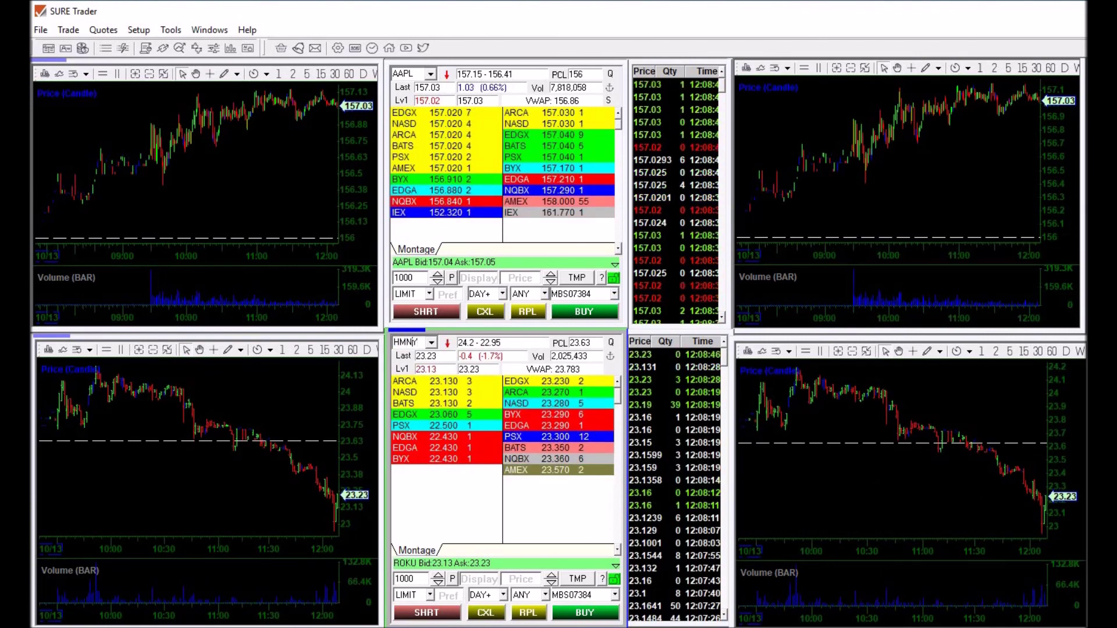
key(Return)
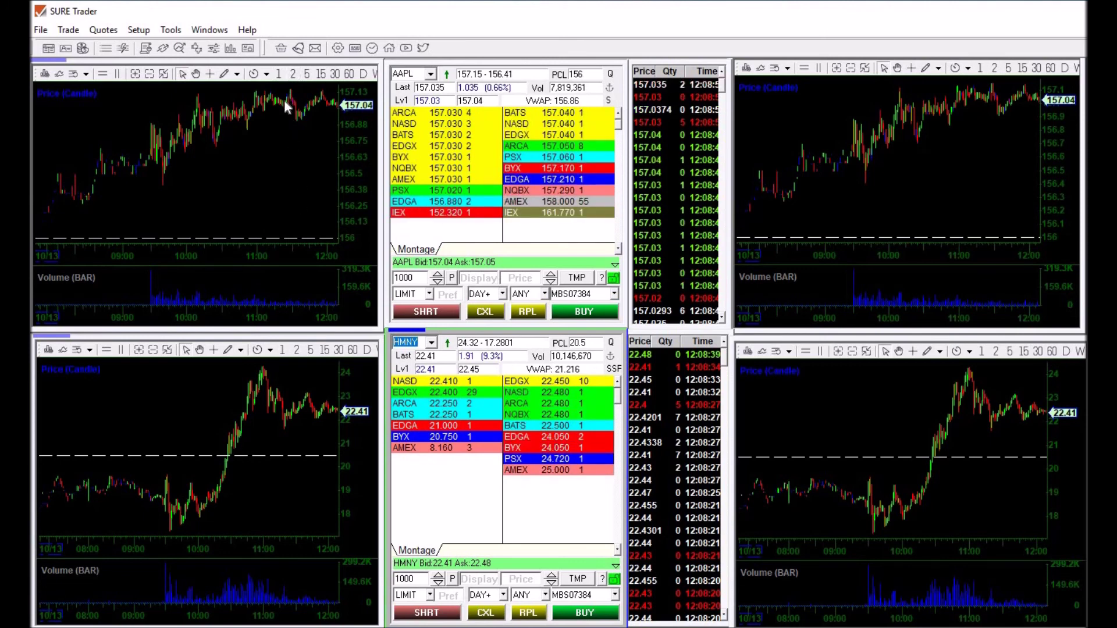
Step: Set the upper-left AAPL chart to daily and the upper-right one to 5 minutes, zooming the latter to the last two days
click(363, 74)
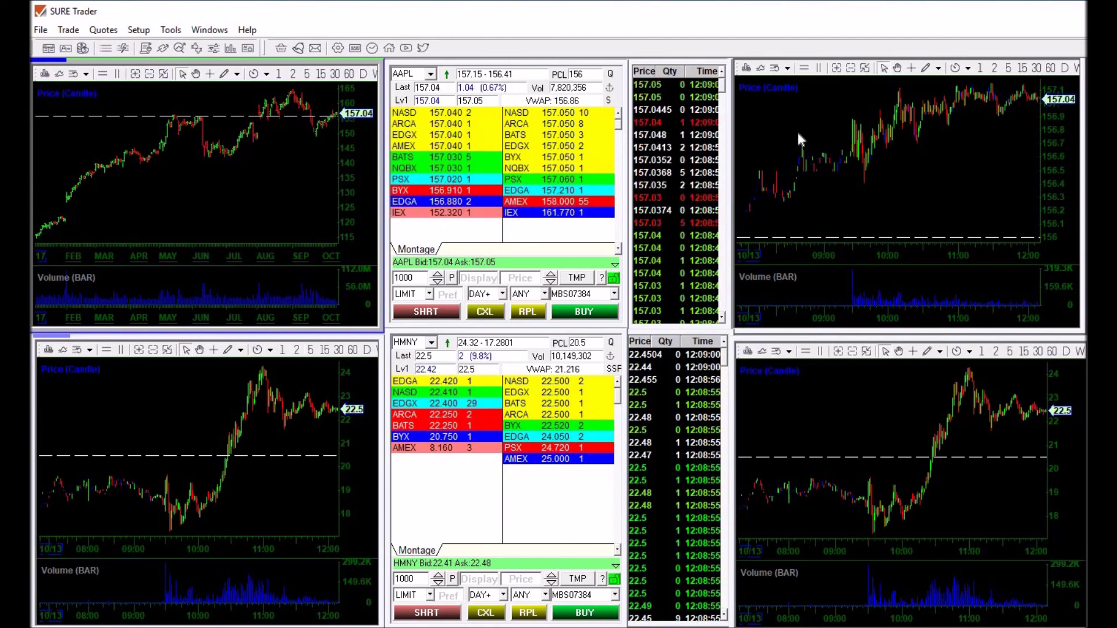
click(1008, 69)
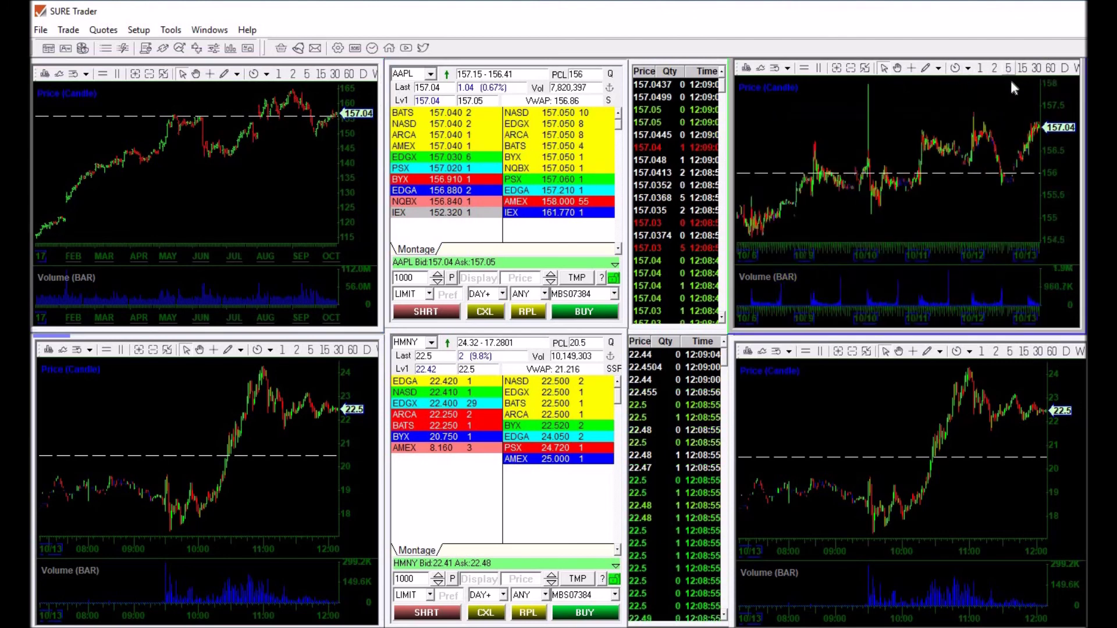
click(837, 69)
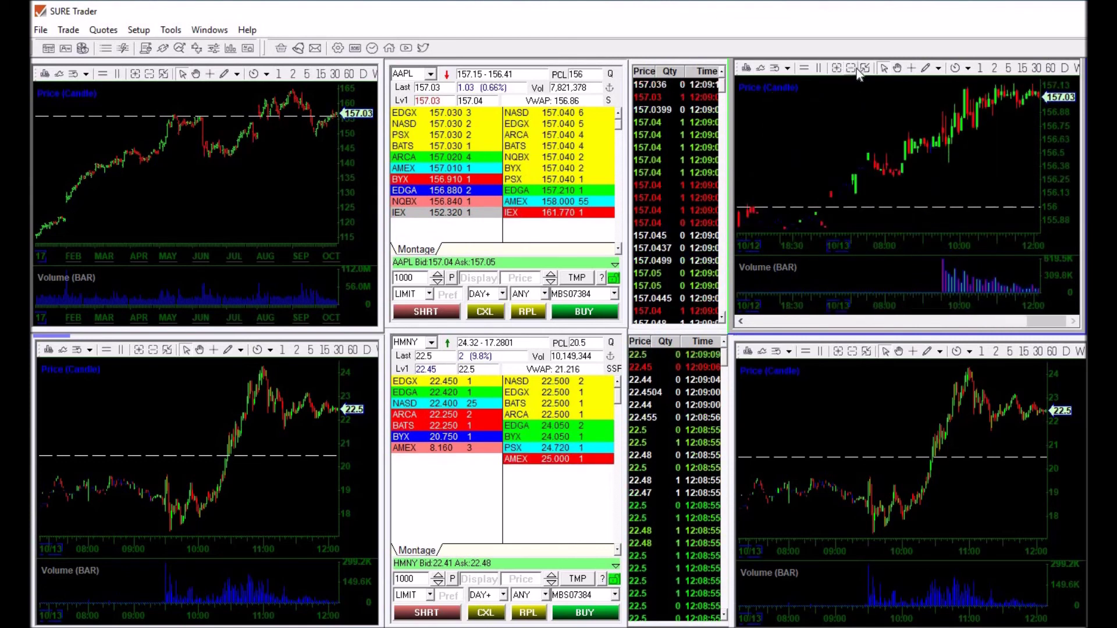
click(856, 68)
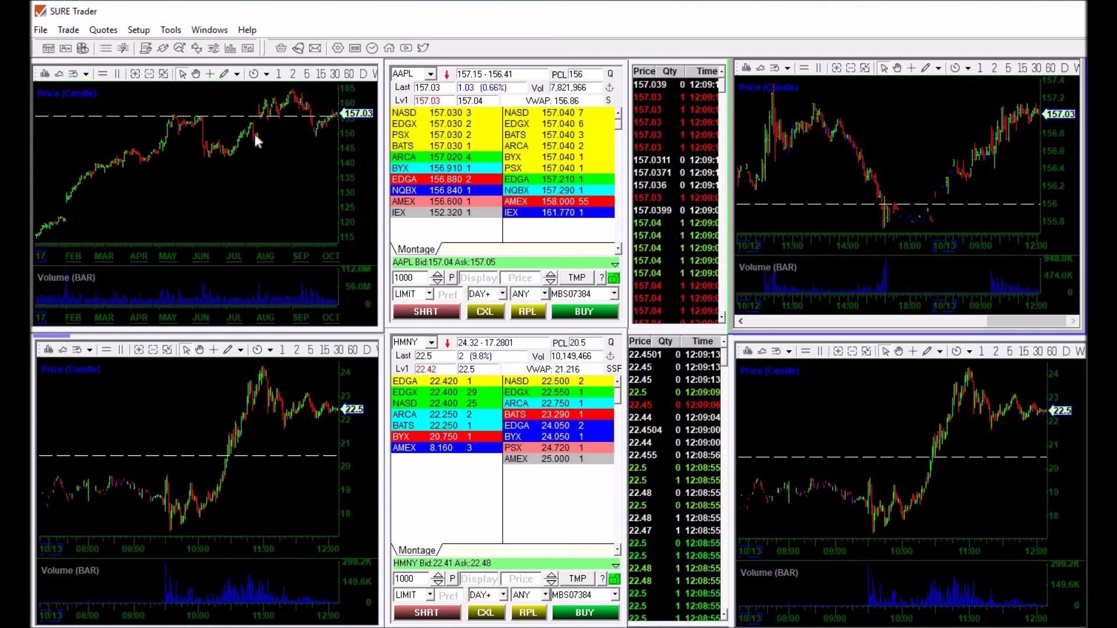
Step: Draw two horizontal lines on the daily AAPL chart, at about 142 and about 159
click(237, 75)
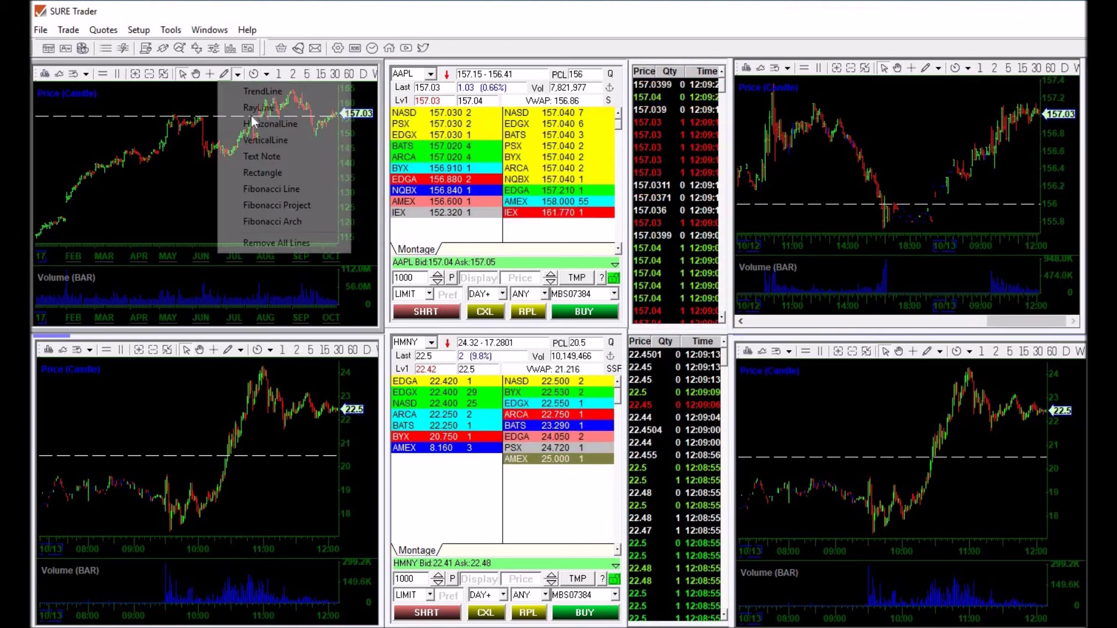
click(262, 122)
click(214, 152)
drag(213, 160, 213, 165)
click(224, 74)
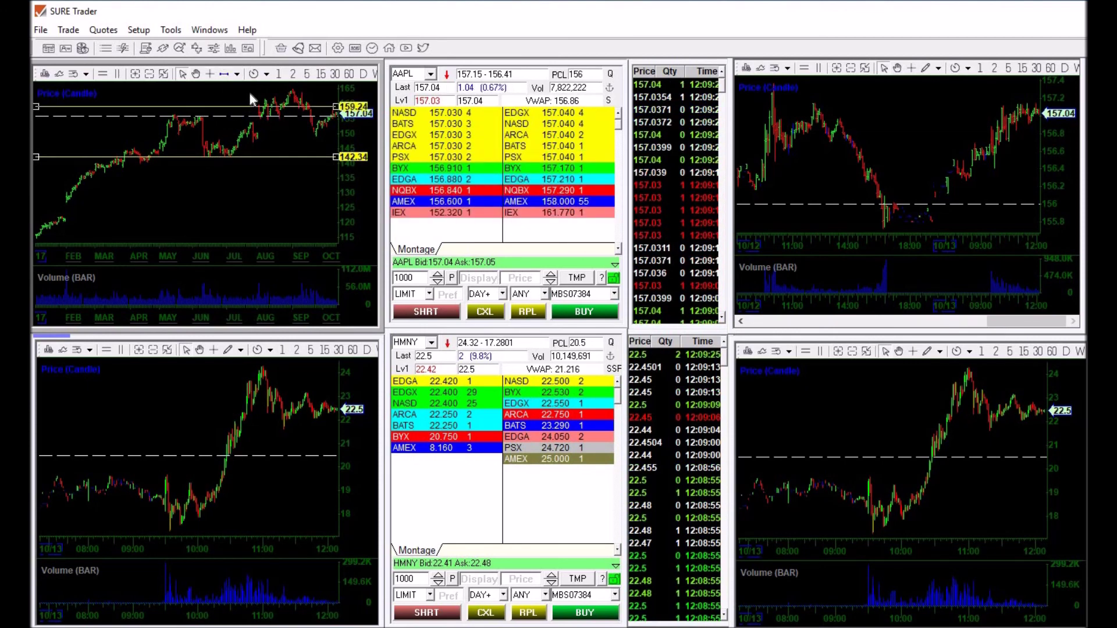